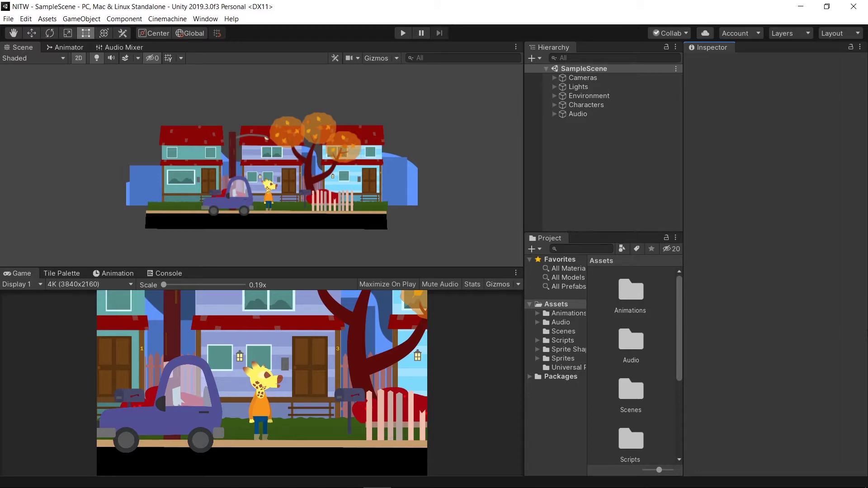
Step: Create a Light folder inside Assets/Scripts and open it
left_click(562, 307)
left_click(558, 340)
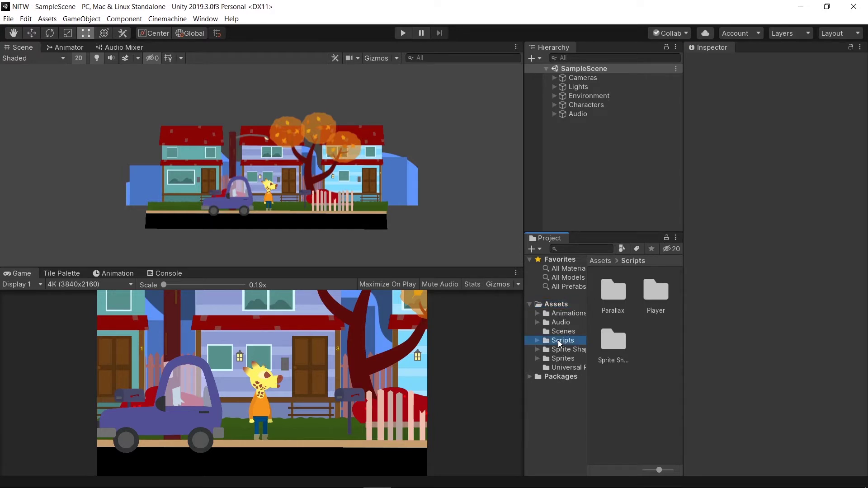
right_click(650, 344)
left_click(544, 27)
type("Light")
key("Return")
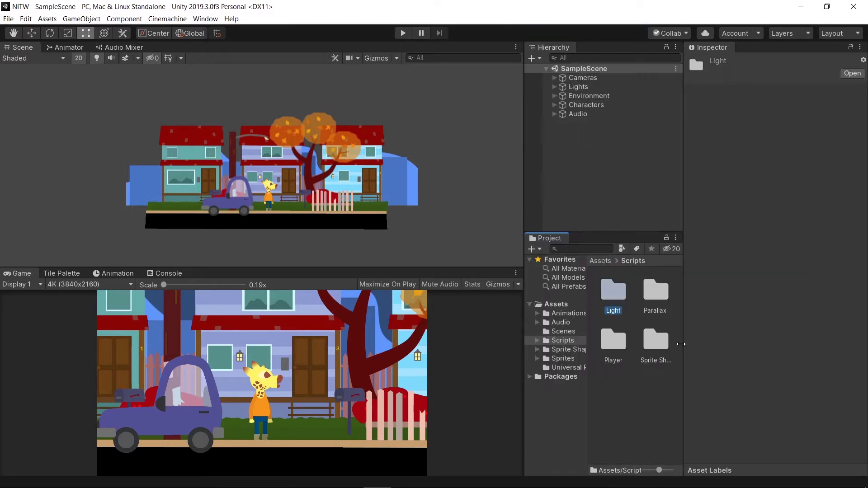
double_click(616, 295)
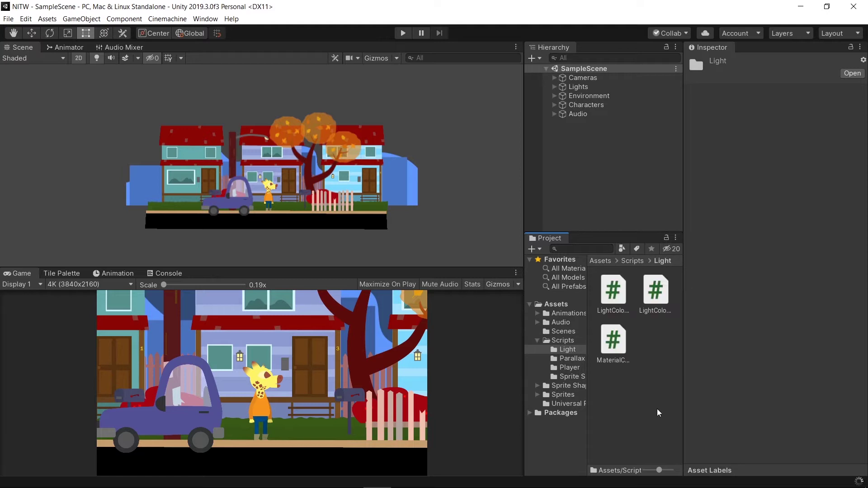
Step: Inspect the Sky-Background and Sky-Gradient sprites in the Sprites/Environment folder
left_click(537, 340)
left_click(541, 360)
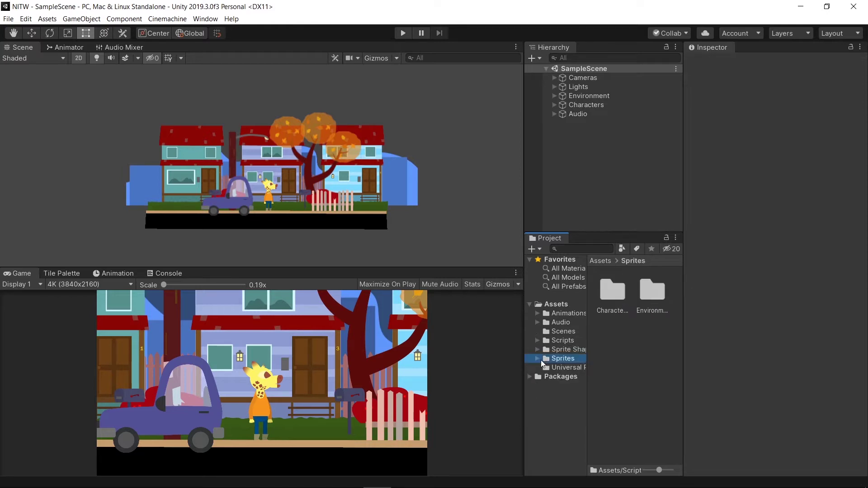
double_click(653, 289)
left_click(630, 389)
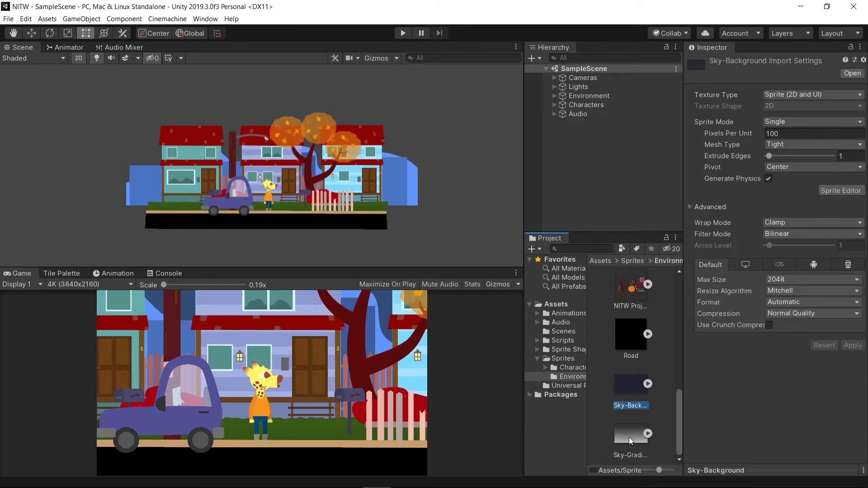
left_click(628, 438)
Step: Create a top-level ShaderGraph folder in Assets and open it
left_click(556, 304)
right_click(558, 305)
mouse_move(578, 62)
left_click(744, 30)
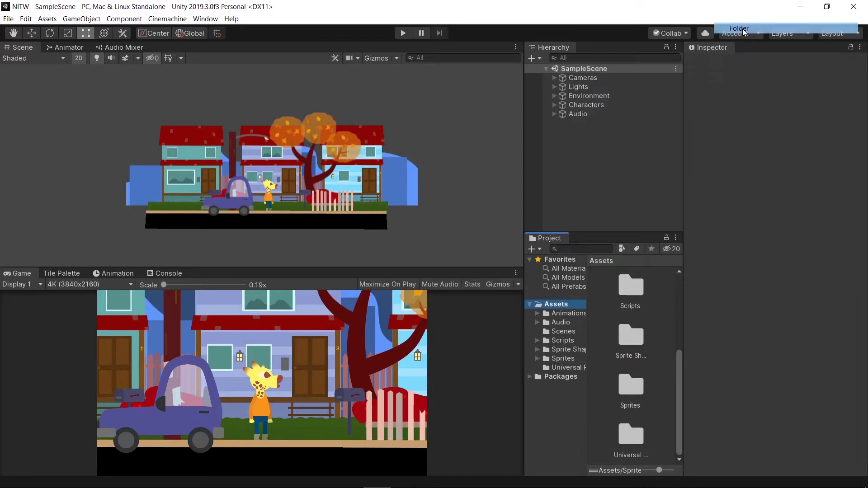
type("ShaderGraph")
key("Return")
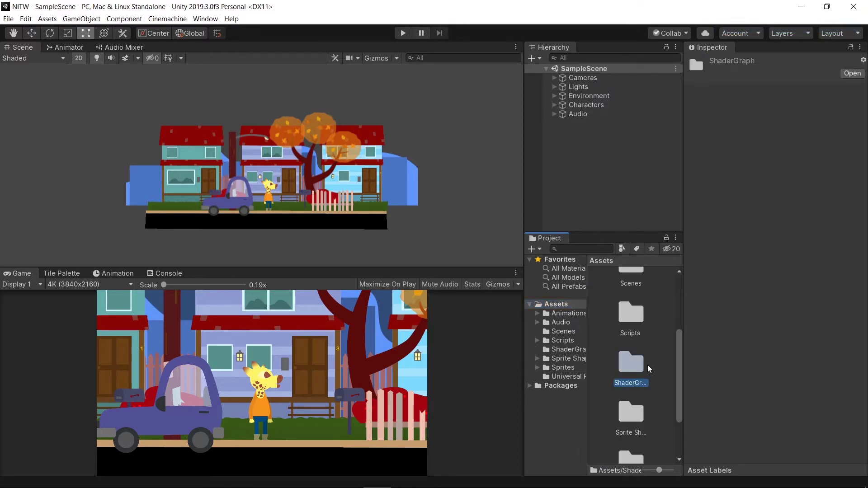
double_click(647, 365)
Step: Create a Sky folder inside ShaderGraph and open it
right_click(625, 306)
mouse_move(656, 62)
left_click(537, 30)
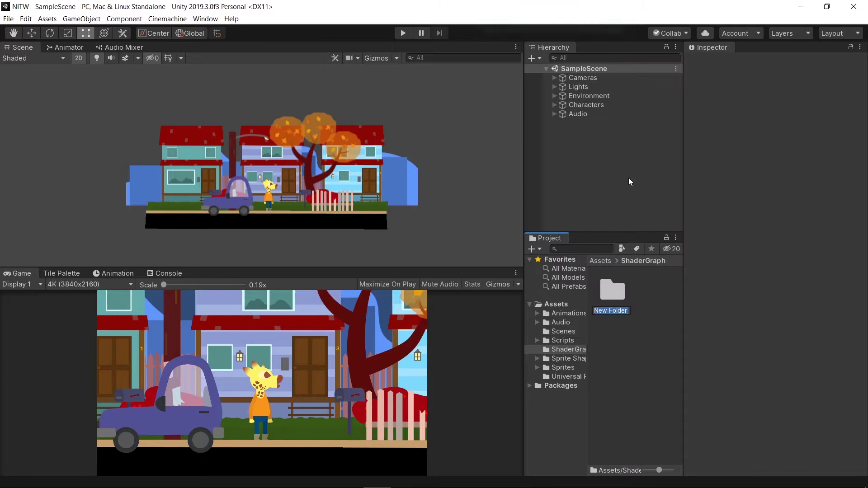
type("Sky")
key("Return")
double_click(610, 292)
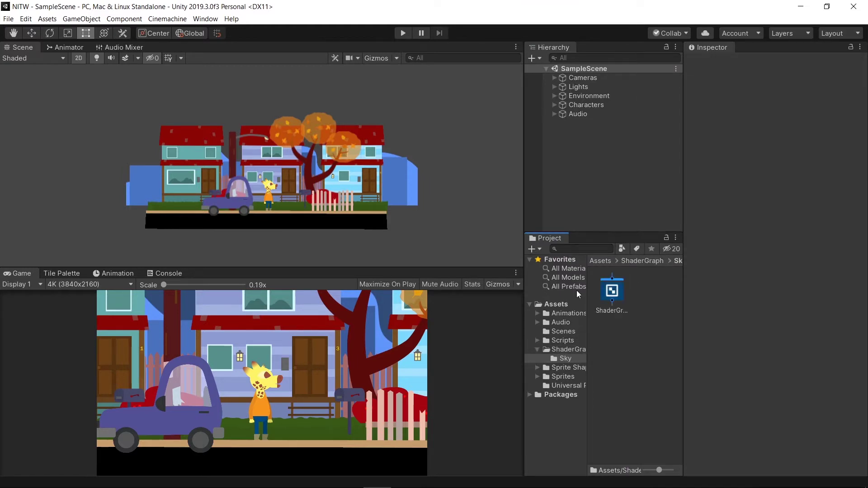
Step: Create a top-level Materials folder in Assets and open it
left_click(556, 304)
right_click(556, 304)
mouse_move(633, 60)
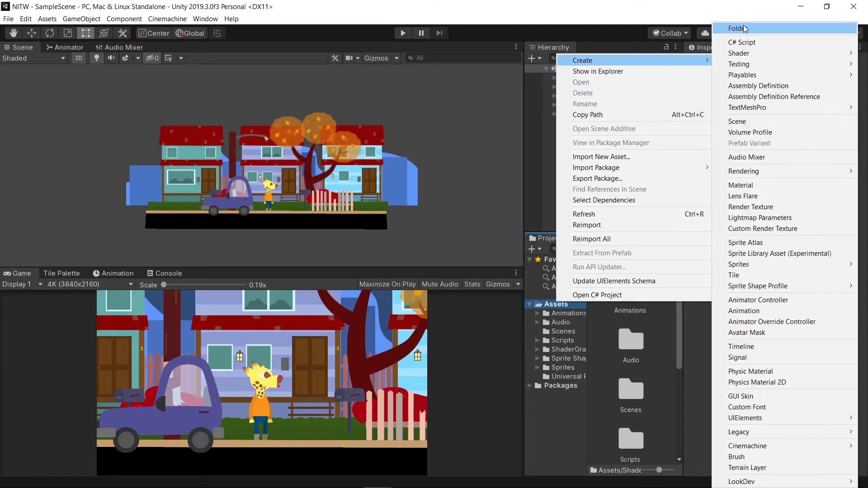
left_click(744, 28)
type("Materials")
key("Return")
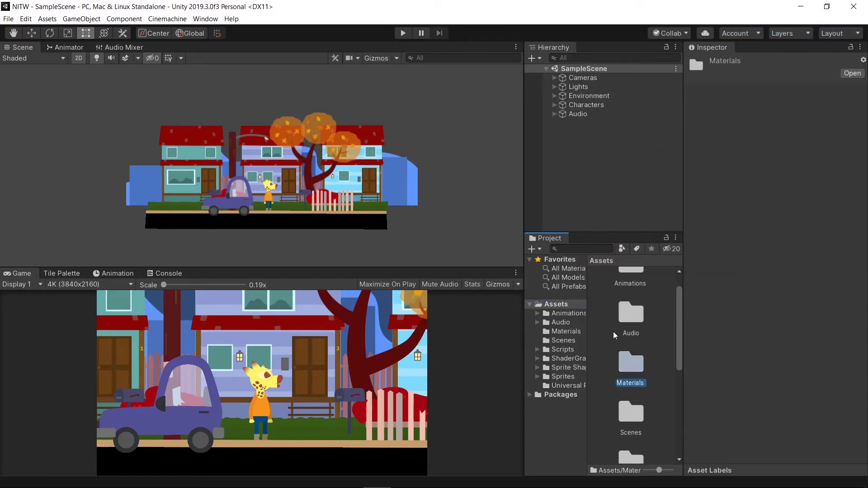
double_click(629, 363)
Step: Create a Sky folder inside Materials and open it
right_click(629, 362)
mouse_move(678, 60)
left_click(551, 29)
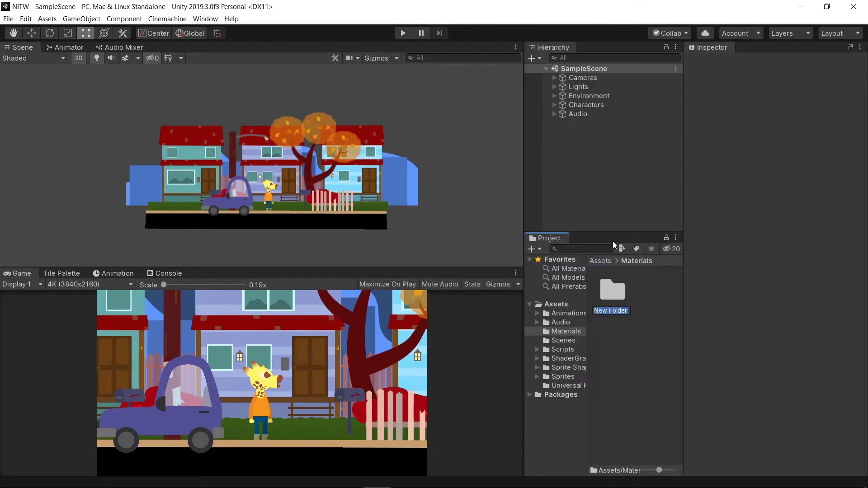
type("Sky")
key("Return")
double_click(622, 310)
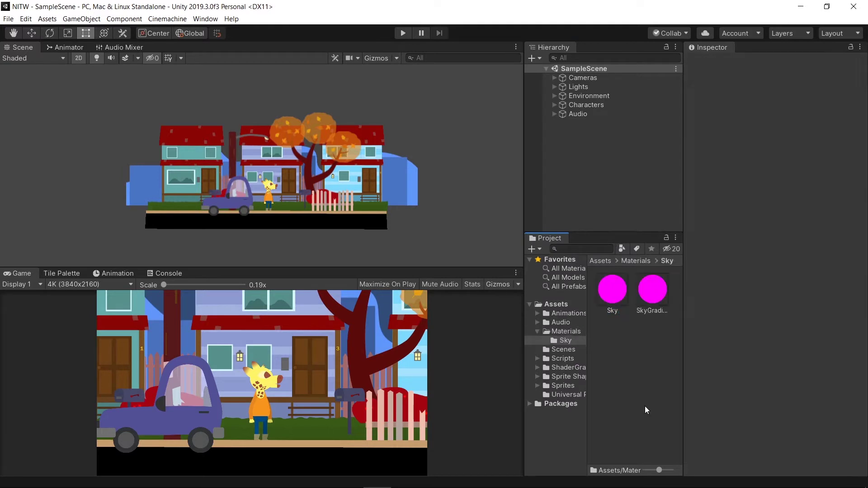
Step: Give the Sky material the Shader Graphs/ShaderGraph_Background_Unlit shader, then check SkyGradient
left_click(620, 298)
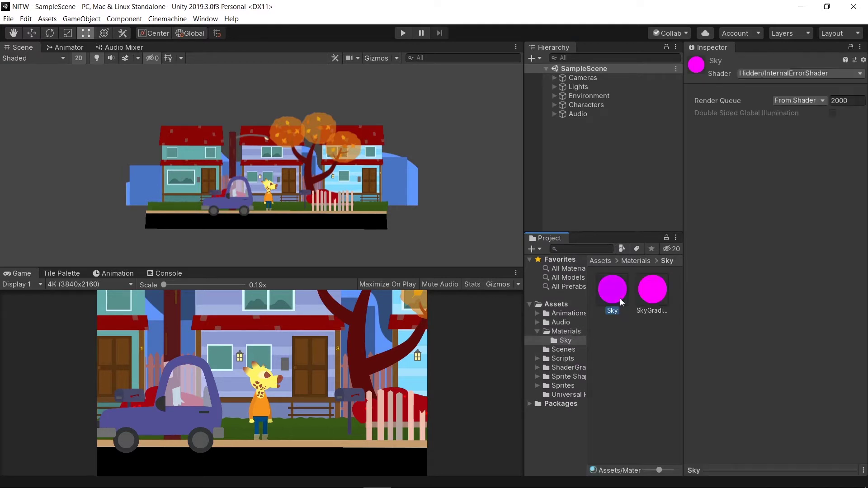
left_click(758, 73)
type("shader")
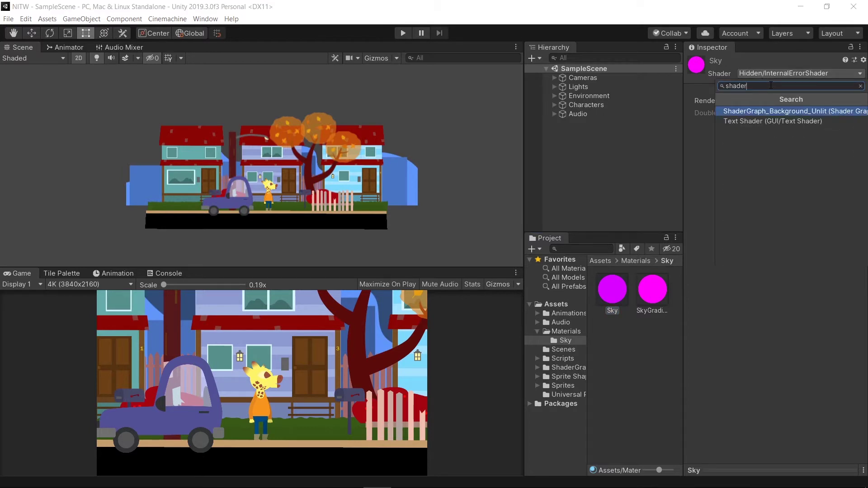
left_click(773, 111)
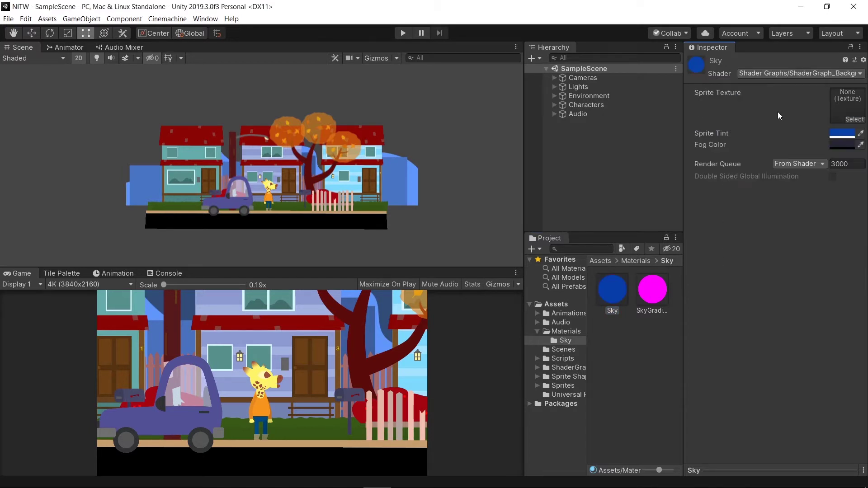
left_click(652, 289)
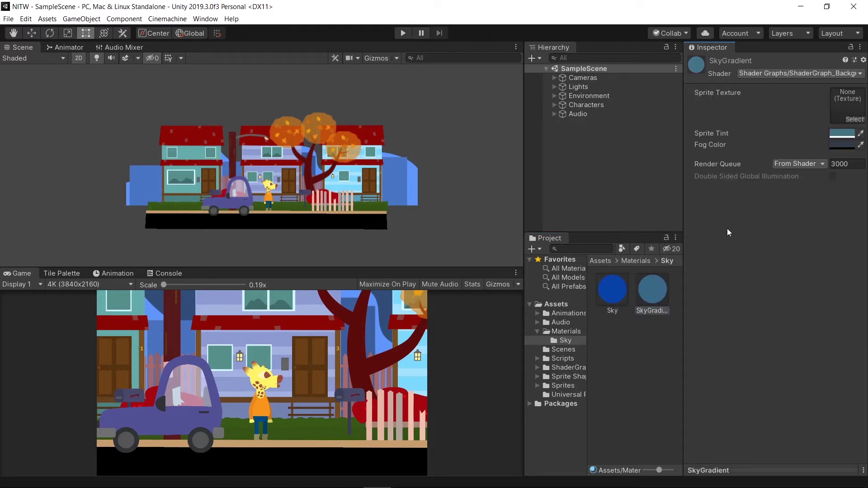
left_click(639, 365)
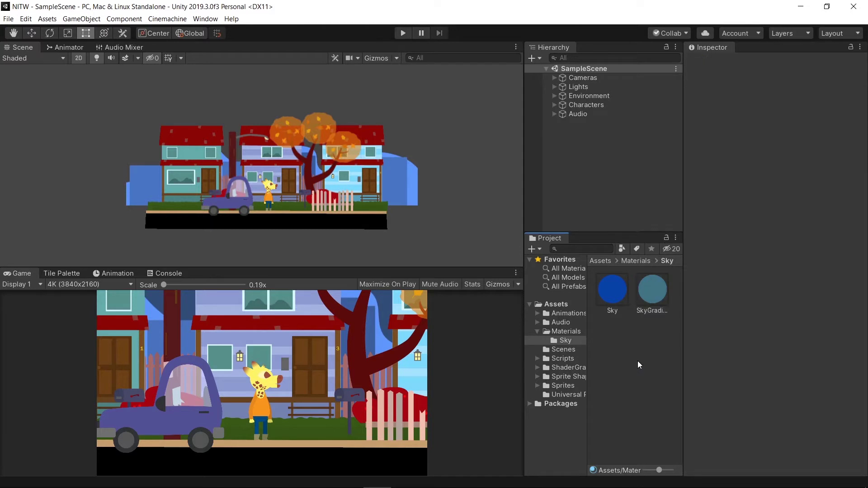
Step: Set the Sky material's Sprite Tint to RGB 255, 255, 255
key("w")
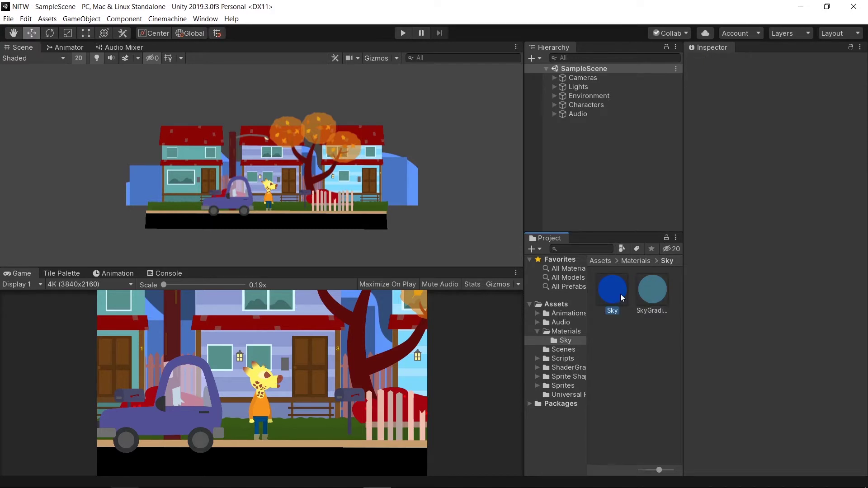
left_click(620, 294)
left_click(843, 135)
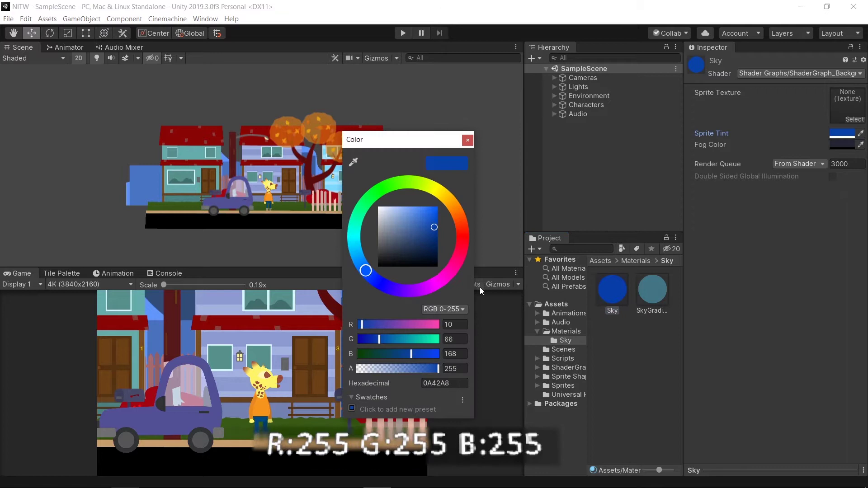
left_click(454, 324)
type("255")
left_click(449, 339)
type("255")
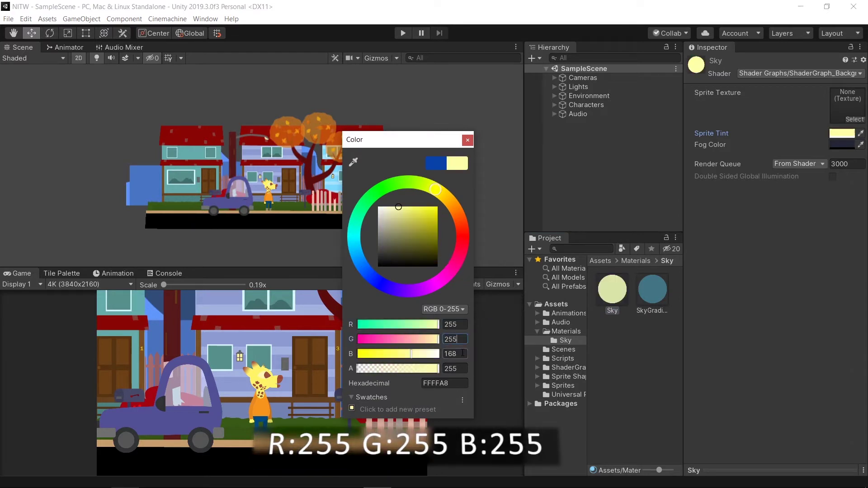
left_click(450, 354)
type("255")
left_click(467, 140)
Step: Set the Sky material's Fog Color to RGB 10, 68, 168
left_click(842, 145)
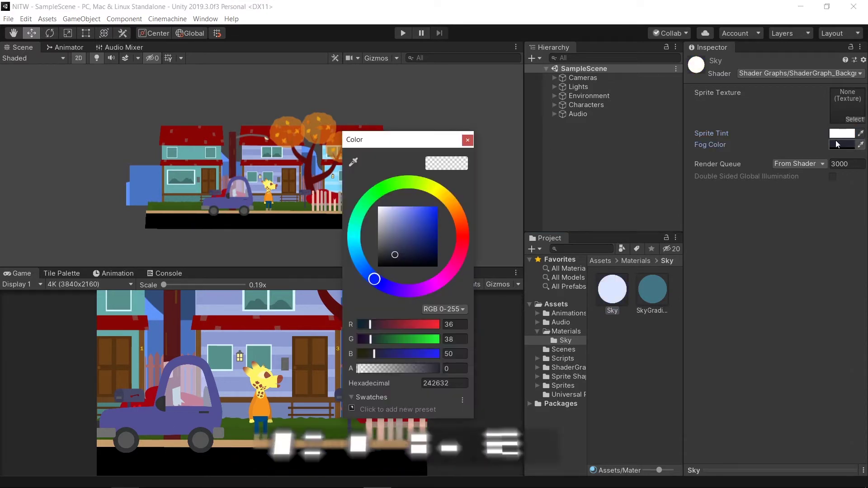
left_click(454, 324)
type("10")
key("Tab")
type("68")
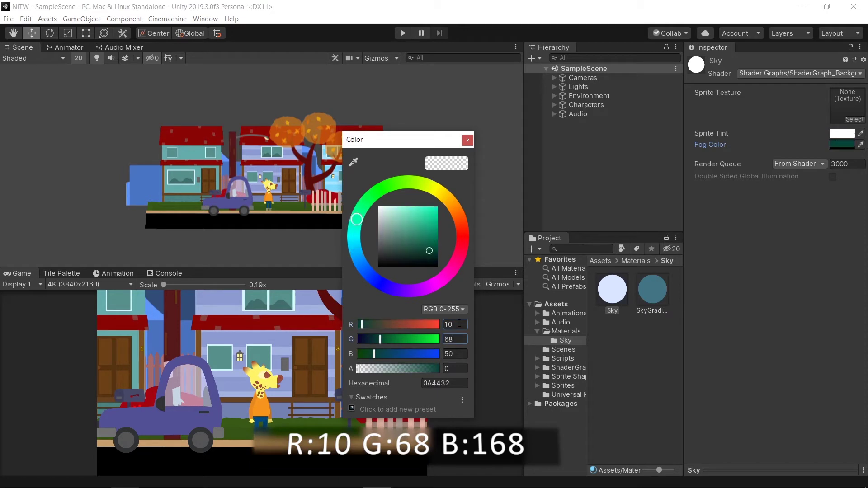
key("Tab")
type("168")
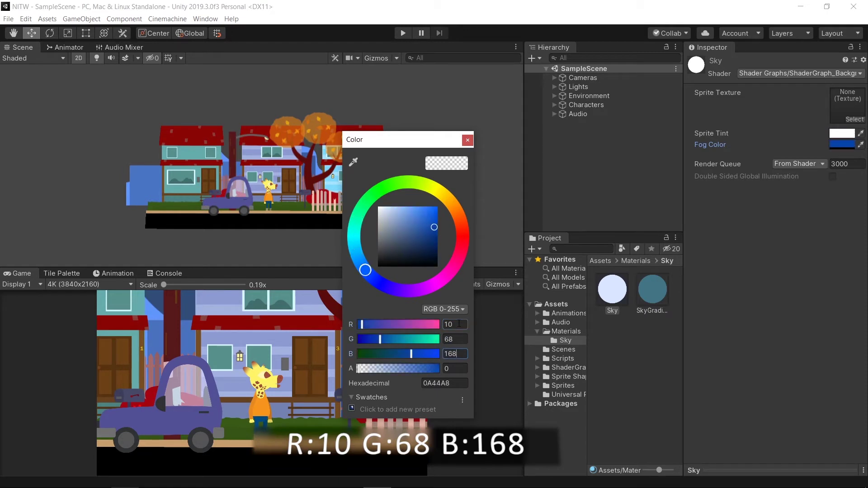
left_click(467, 140)
Step: Set SkyGradient's Sprite Tint to RGB 155, 247, 248 and begin editing its Fog Color
left_click(658, 292)
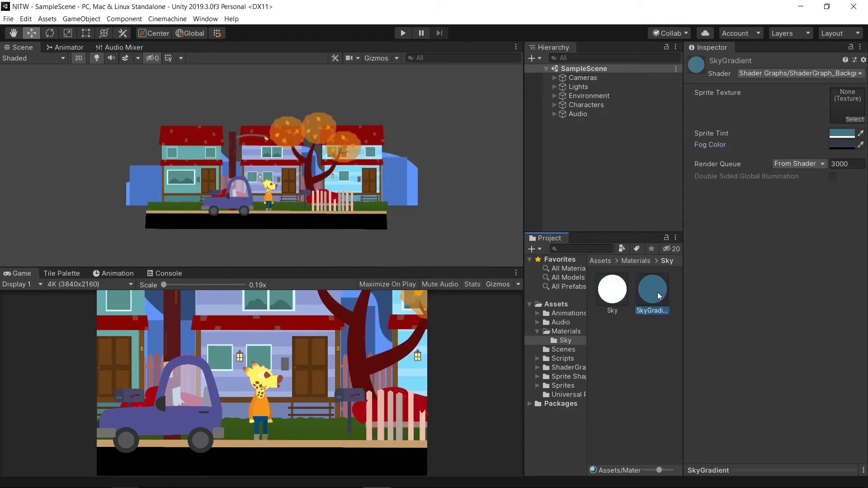
left_click(837, 132)
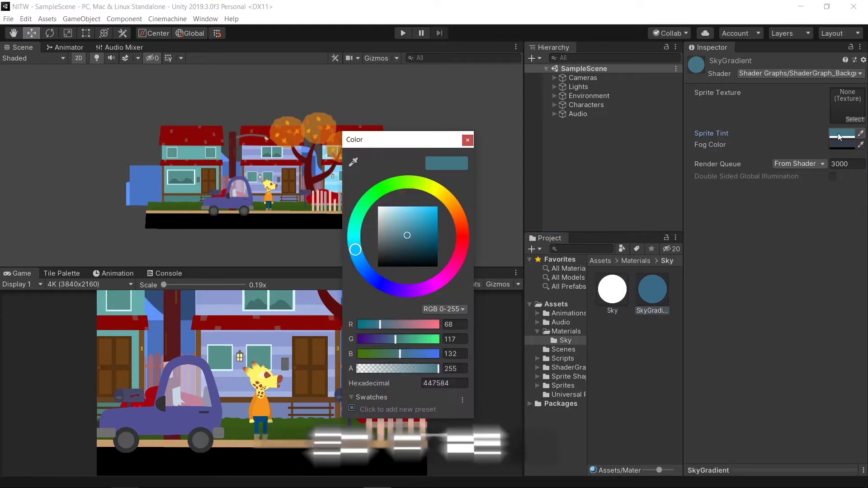
left_click(454, 325)
type("155")
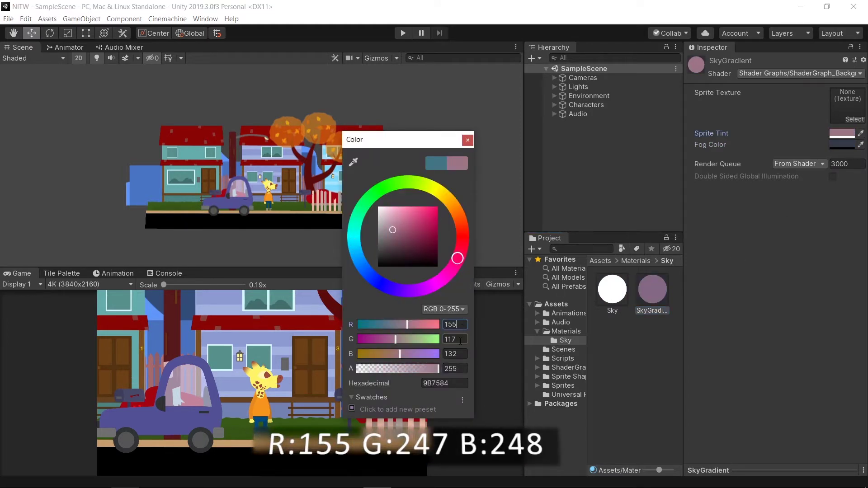
left_click(454, 339)
type("247")
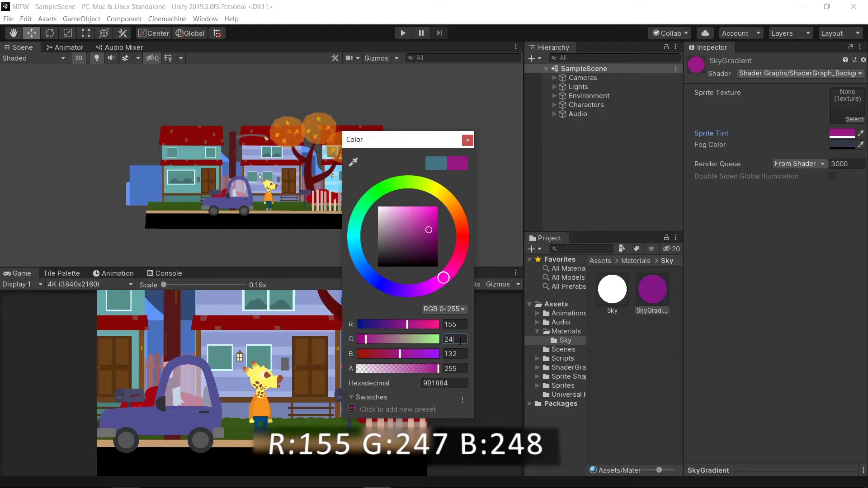
left_click(454, 354)
type("248")
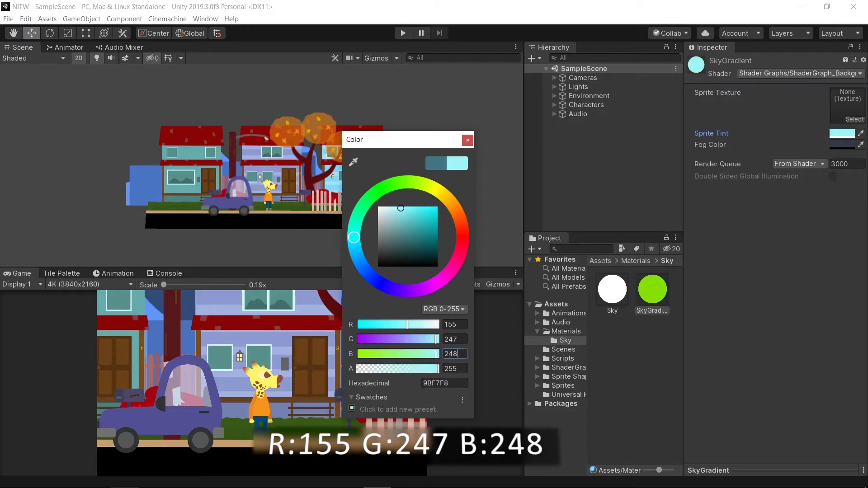
left_click(468, 140)
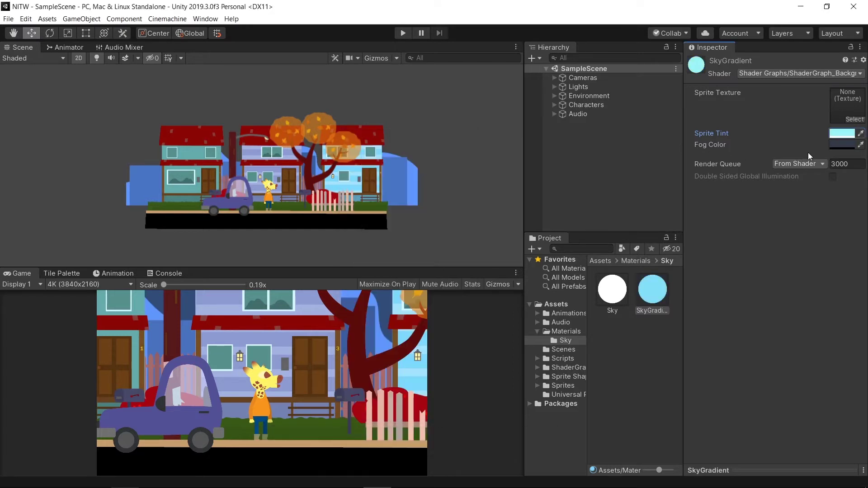
left_click(842, 144)
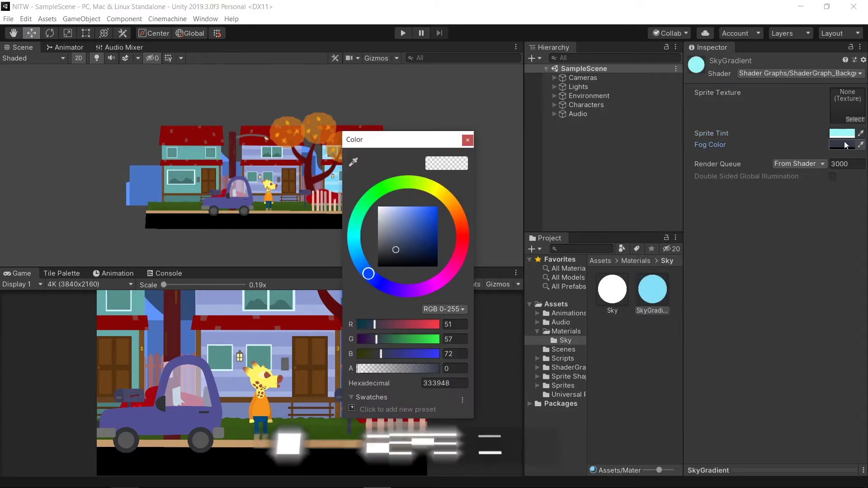
left_click(460, 338)
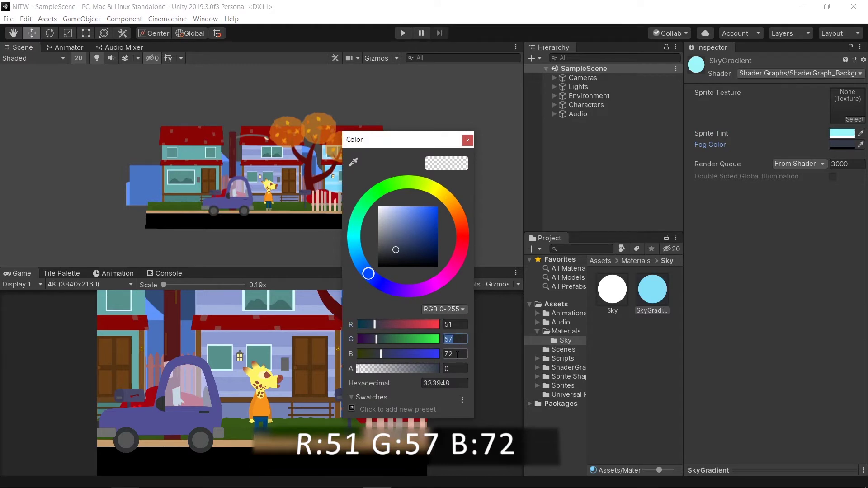
Step: Keep the fog colour and add a Light Color Controller component to Lights
left_click(468, 140)
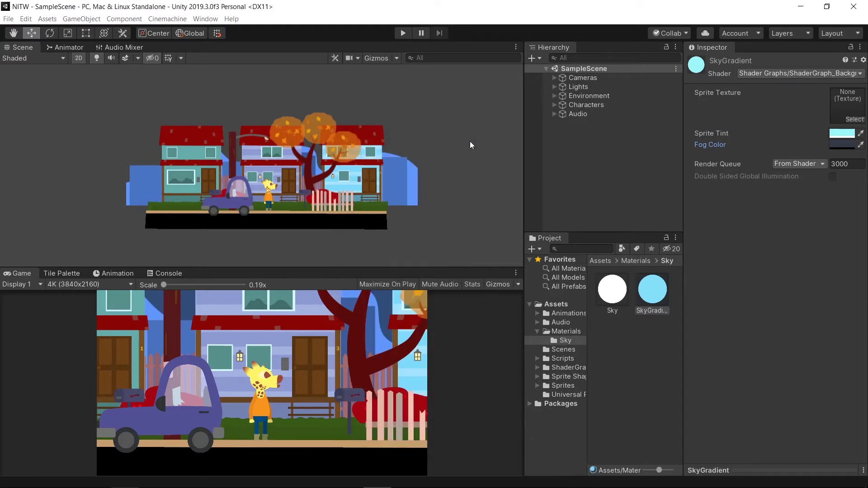
left_click(569, 86)
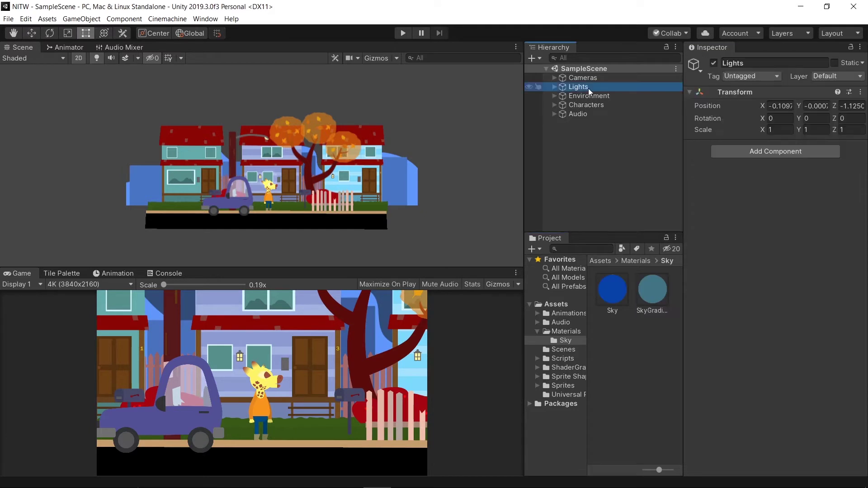
left_click(775, 151)
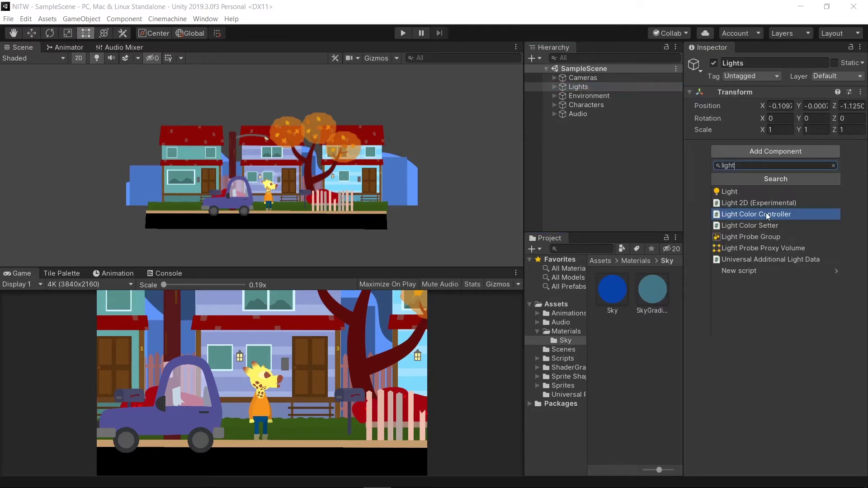
left_click(766, 213)
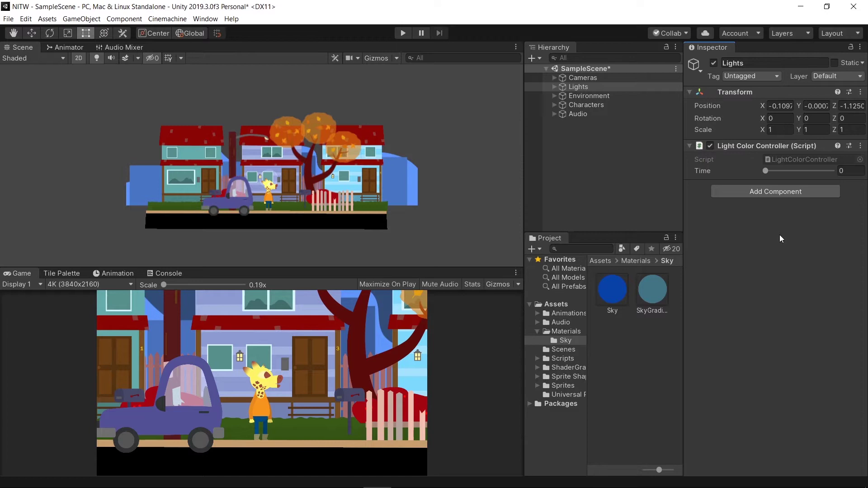
Step: Rename the Global Light 2D child of Lights to Ambient
left_click(554, 86)
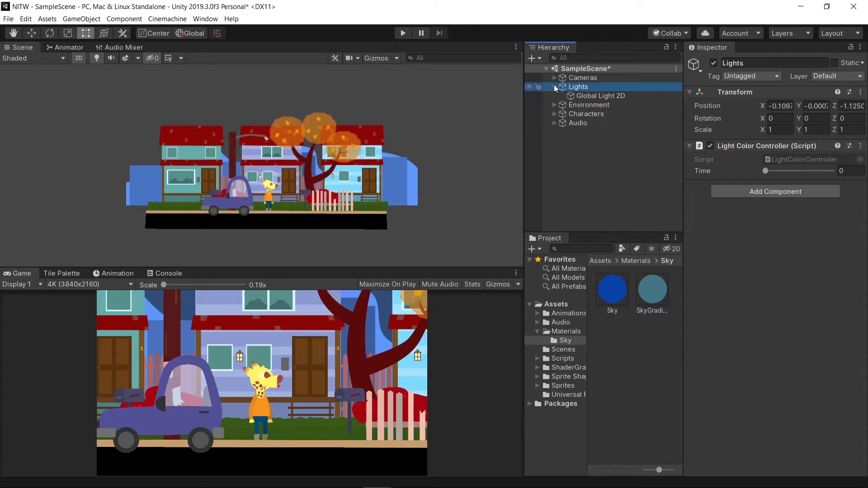
left_click(588, 96)
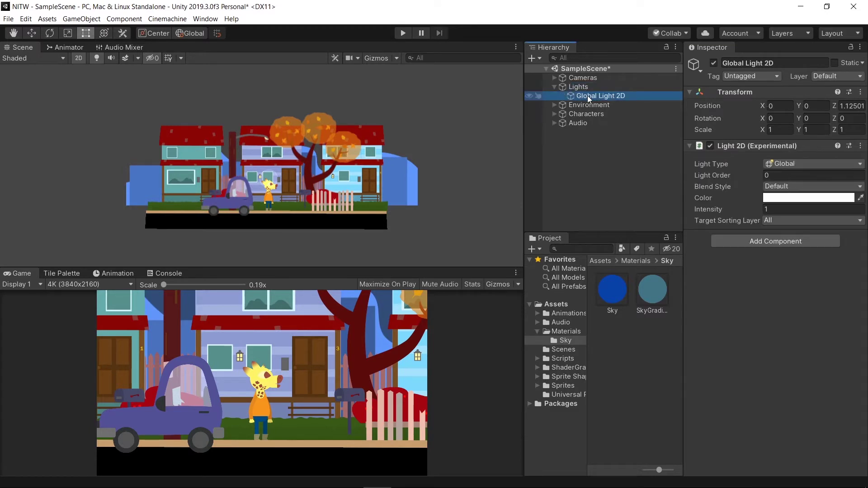
key("F2")
type("Ambient")
key("Return")
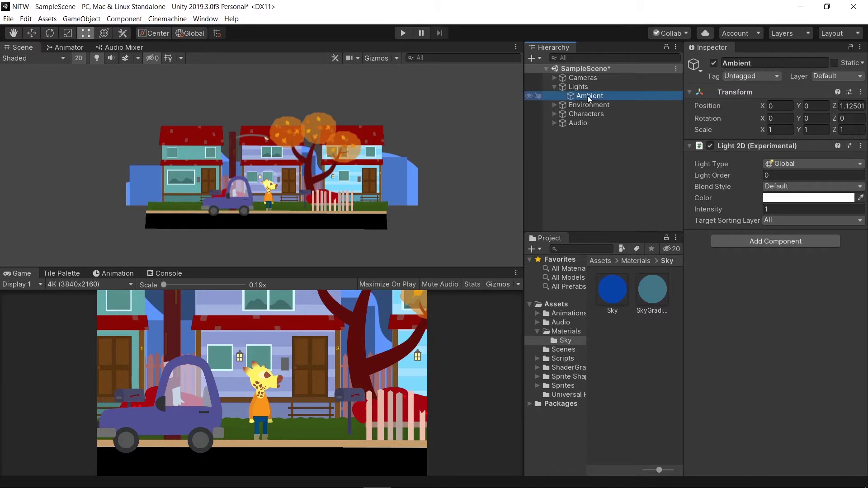
Step: Create an empty child of Lights named Global with a Light Color Setter
right_click(587, 87)
left_click(629, 181)
type("Global")
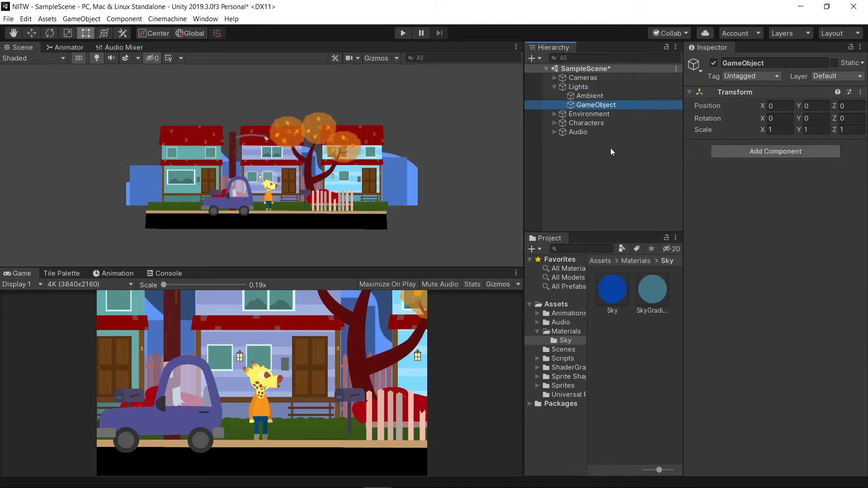
key("Return")
left_click(776, 151)
left_click(742, 220)
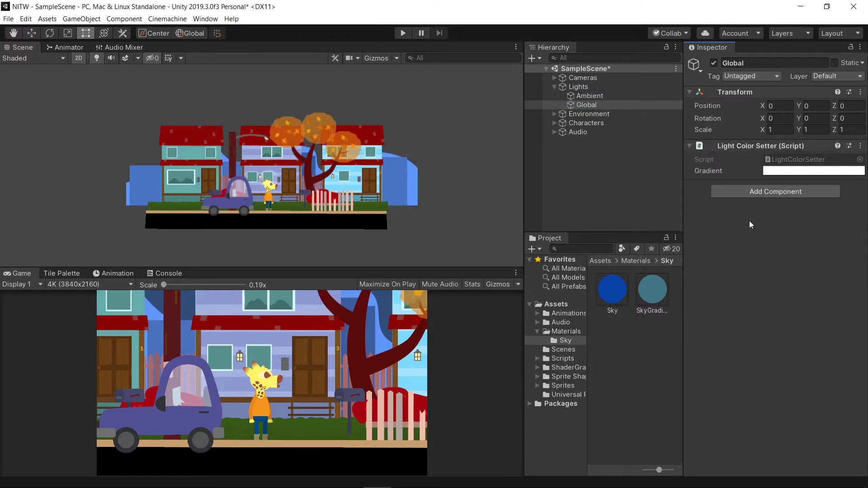
Step: Add two Material Color Setters to Global with Color Names _FogColor and _TintColor
left_click(764, 194)
type("material")
left_click(771, 233)
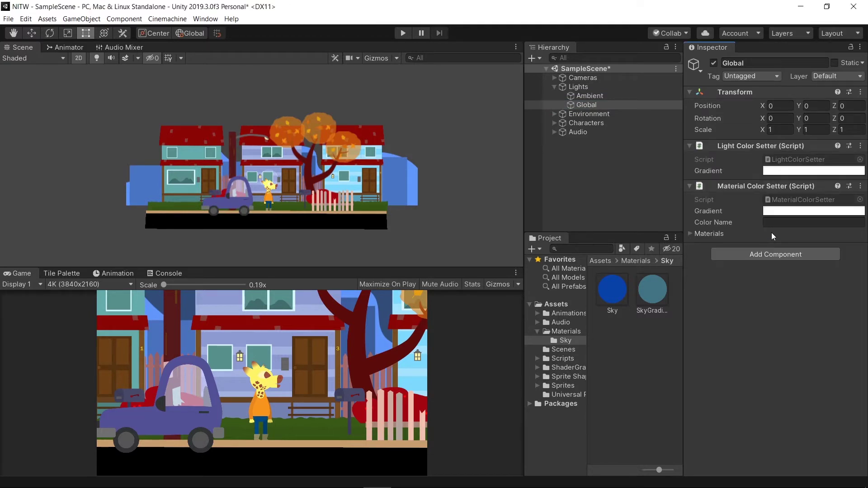
left_click(775, 254)
left_click(749, 294)
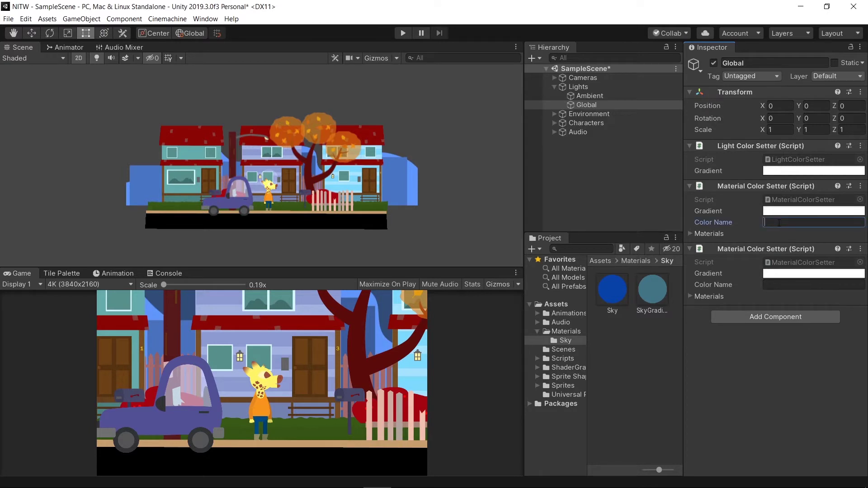
type("_FogColor")
left_click(789, 284)
type("_T")
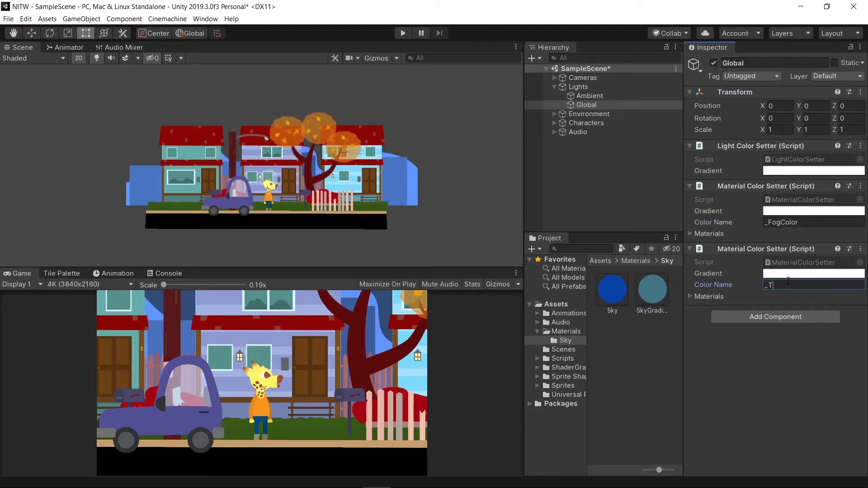
type("intColor")
Step: Give each material setter one slot: Sky for _FogColor, SkyGradient for _TintColor
left_click(771, 245)
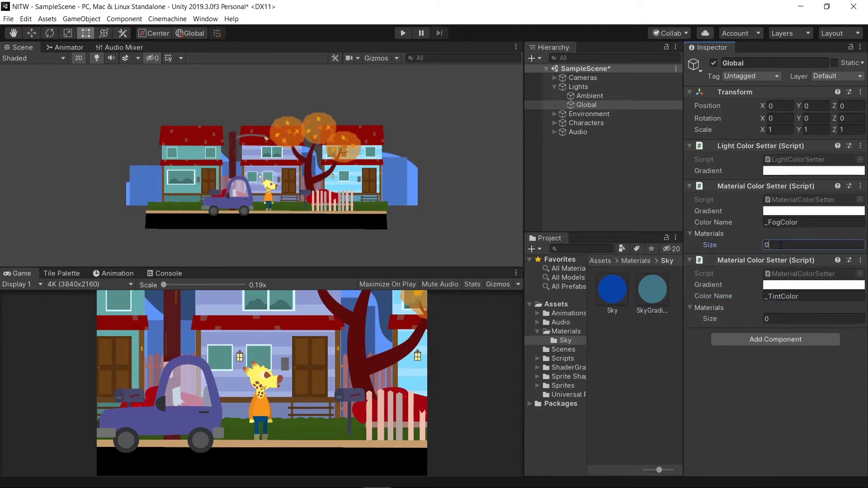
type("1")
key("Return")
left_click(859, 256)
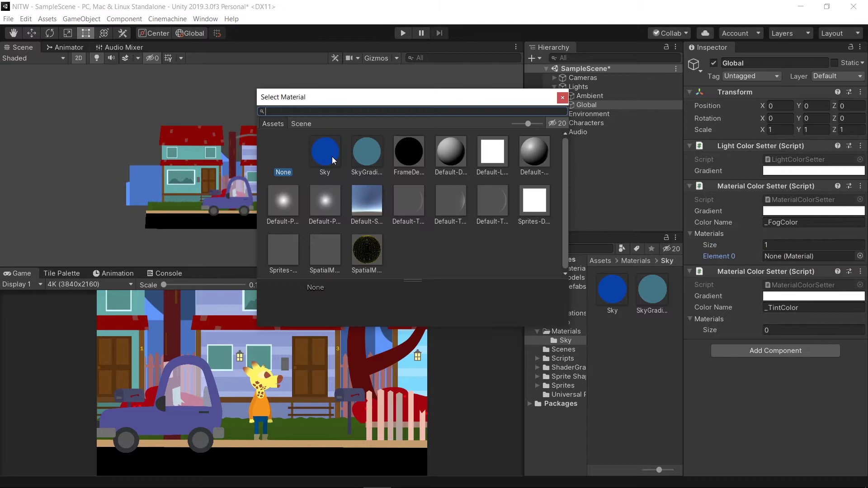
left_click(331, 157)
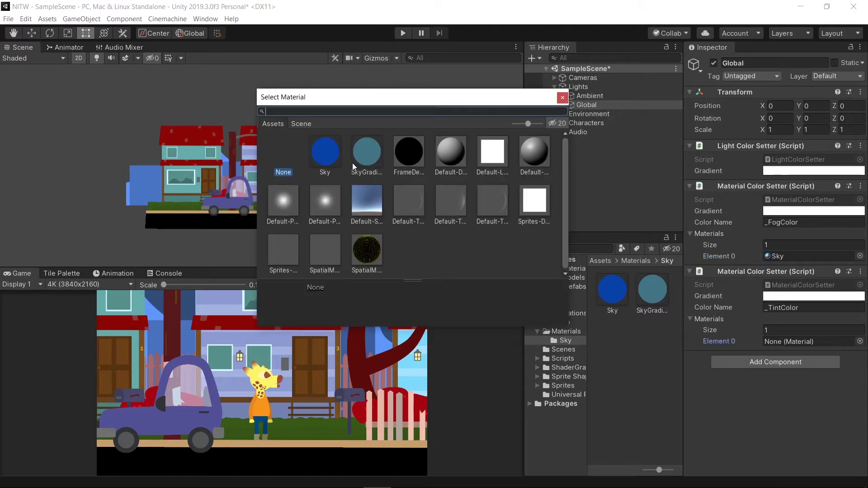
left_click(366, 152)
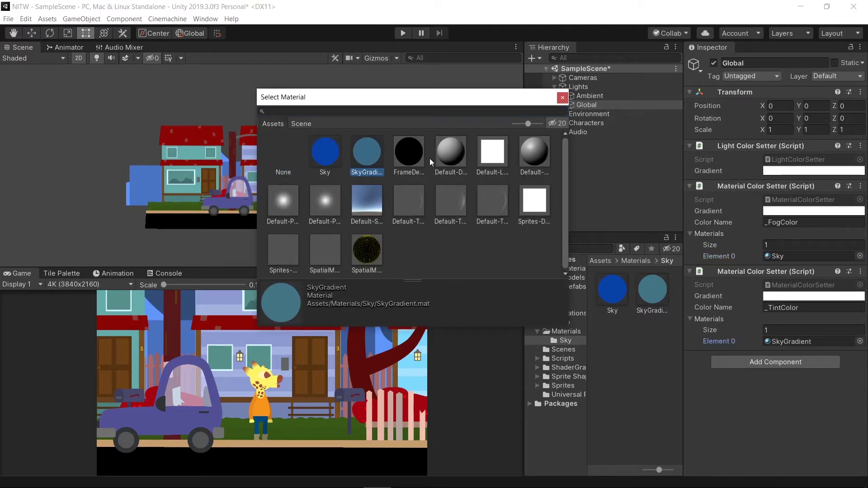
left_click(564, 101)
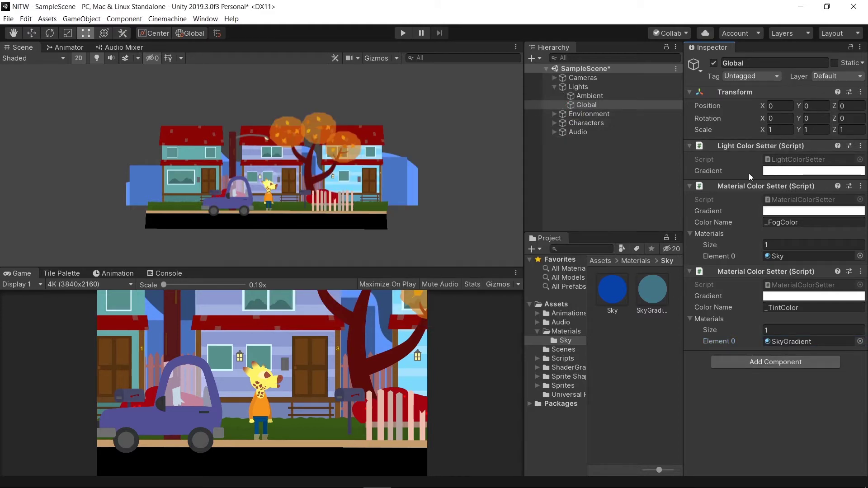
Step: Set the Light Color Setter gradient's start colour to RGB 253, 223, 206
left_click(794, 176)
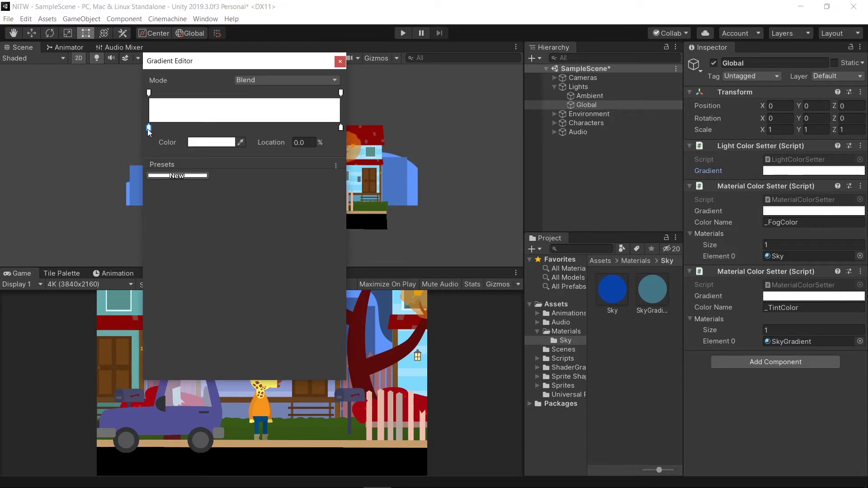
double_click(149, 128)
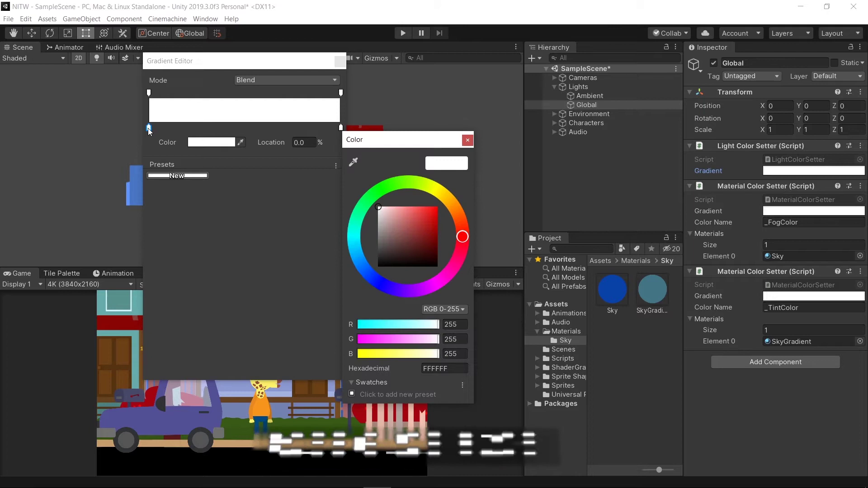
left_click(454, 324)
type("253")
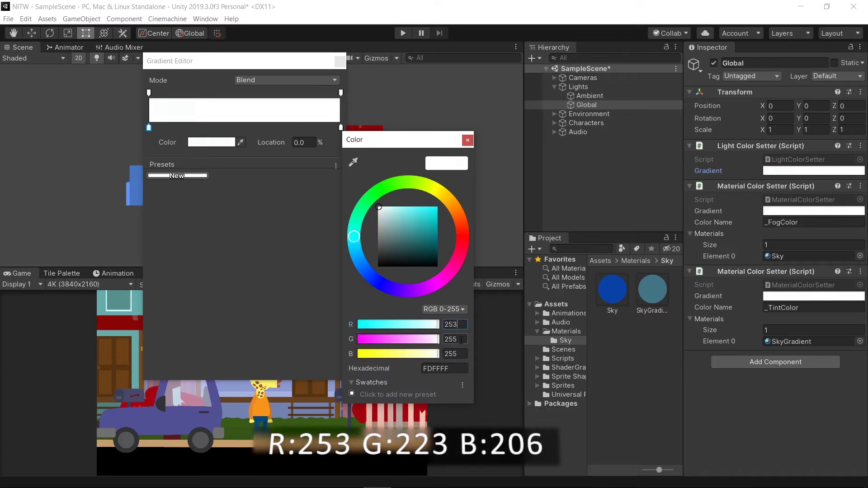
left_click(461, 340)
type("223")
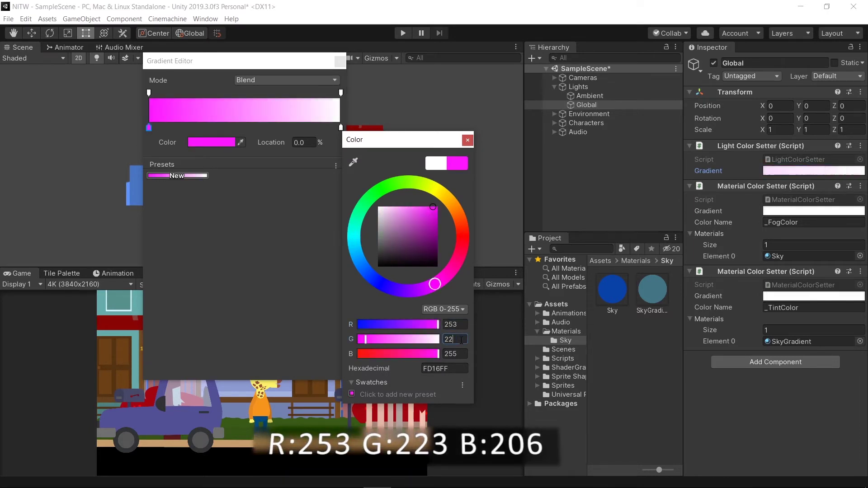
left_click(465, 353)
type("20")
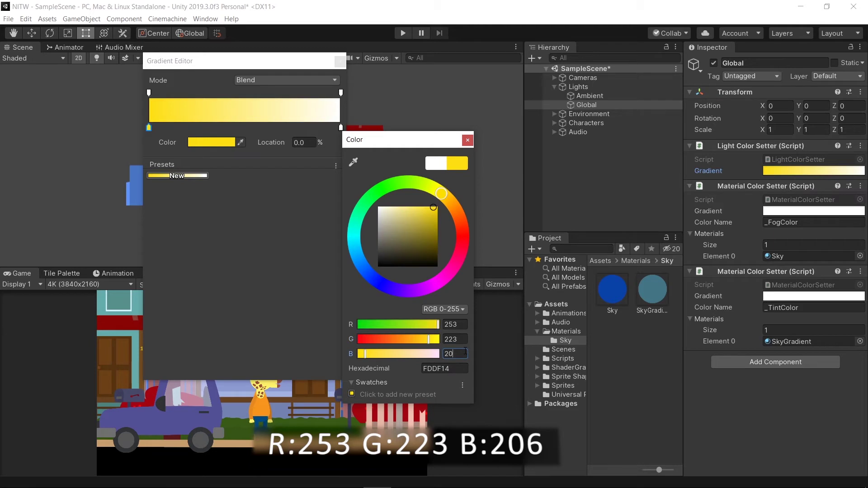
type("6")
left_click(468, 140)
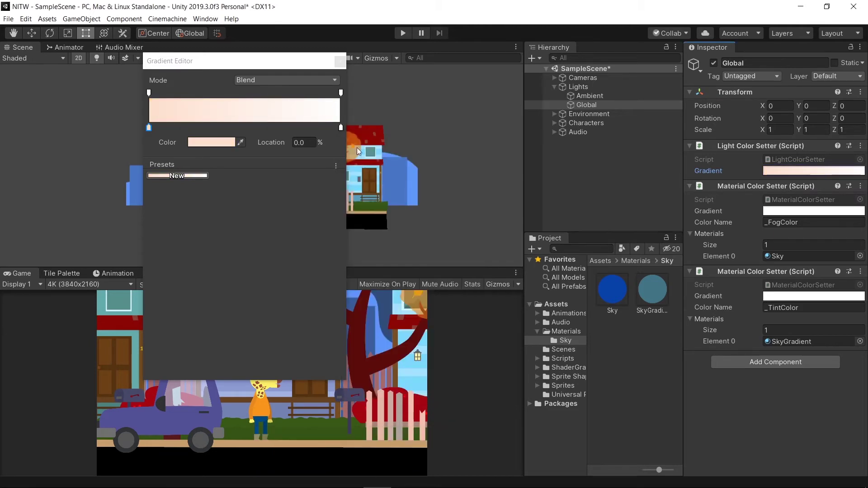
Step: Add a gradient key at 58% coloured RGB 128, 83, 70
left_click(219, 126)
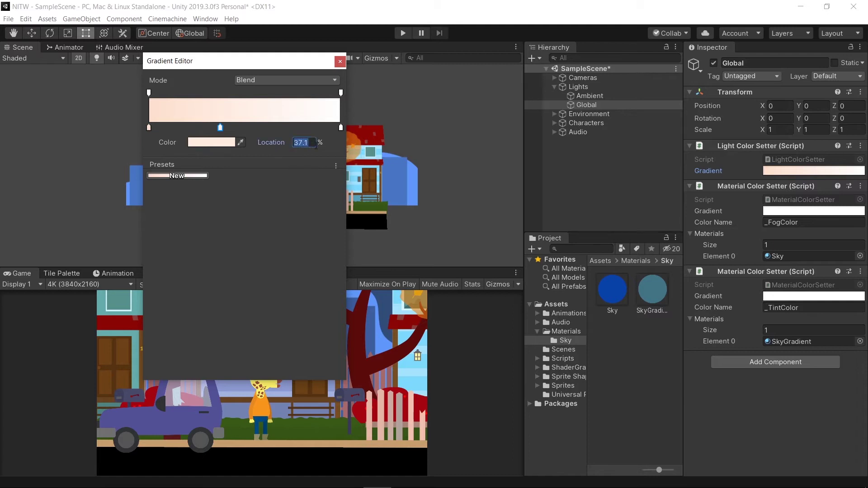
type("58")
key("Return")
double_click(260, 128)
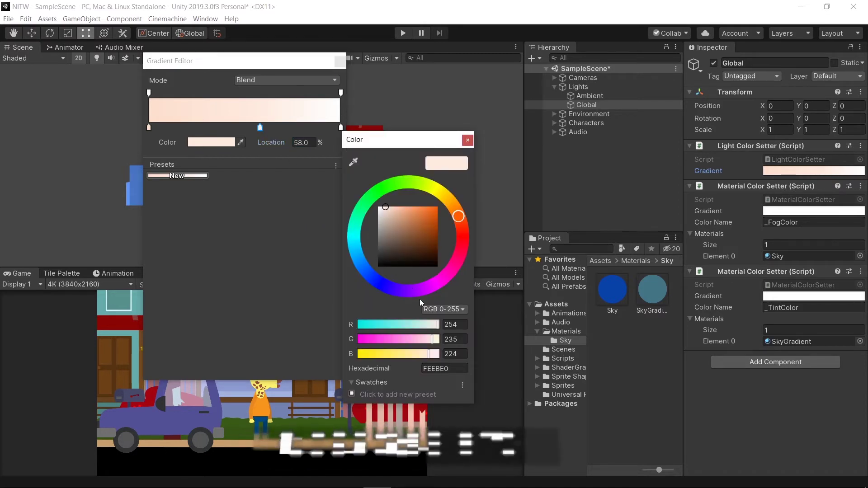
left_click(462, 325)
type("128")
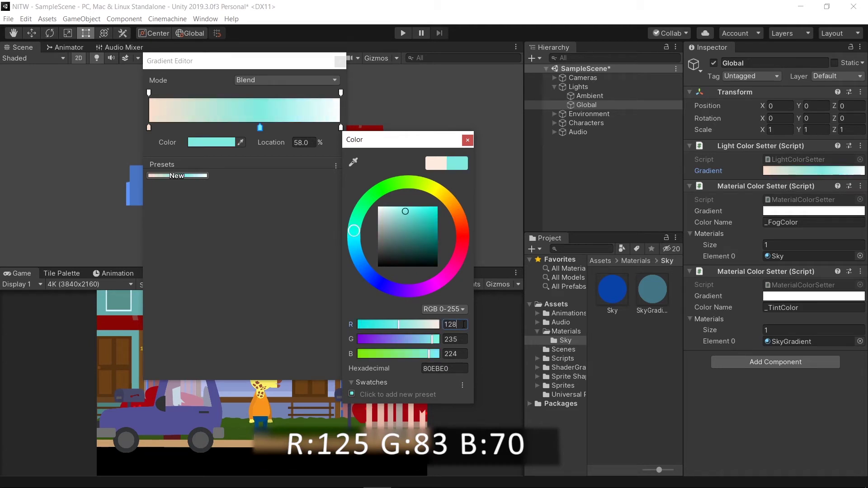
key("Tab")
type("83")
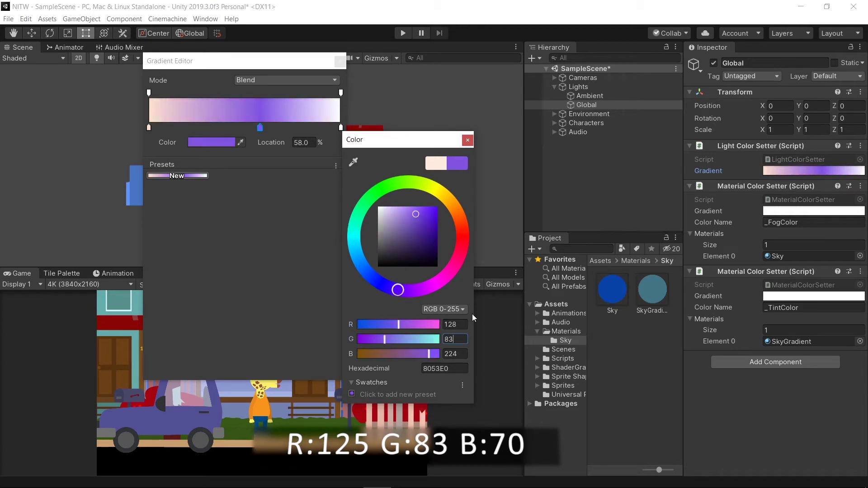
key("Tab")
type("70")
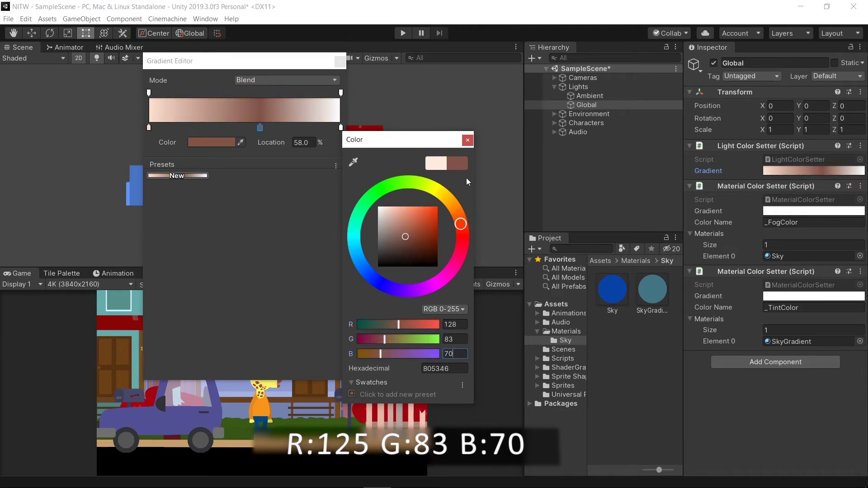
left_click(467, 140)
Step: Add a gradient key at 89% coloured RGB 60, 65, 96
left_click(304, 128)
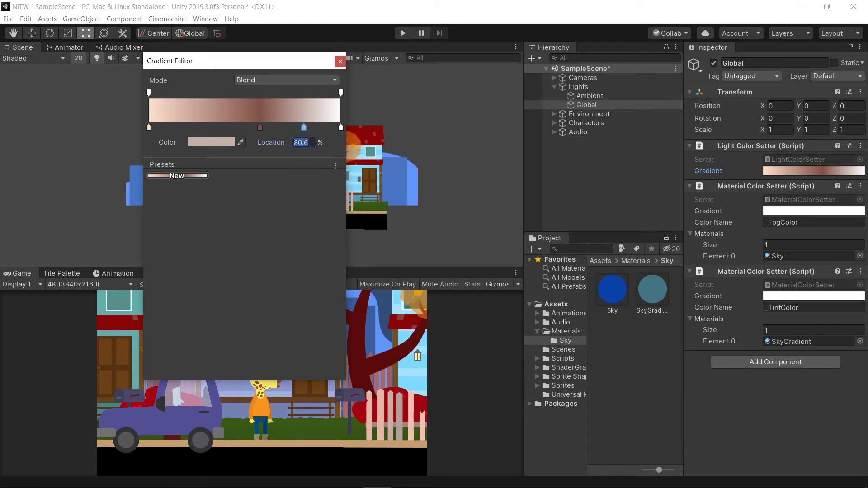
type("89")
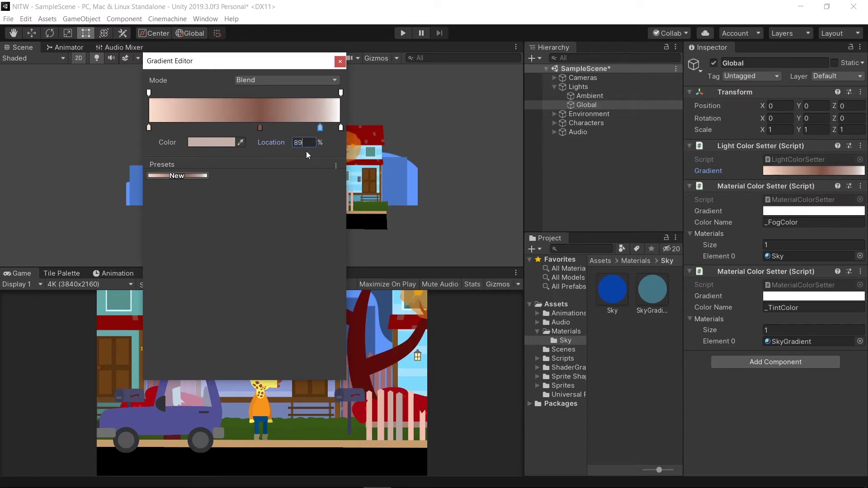
double_click(322, 128)
left_click(454, 324)
type("60")
key("Tab")
type("65")
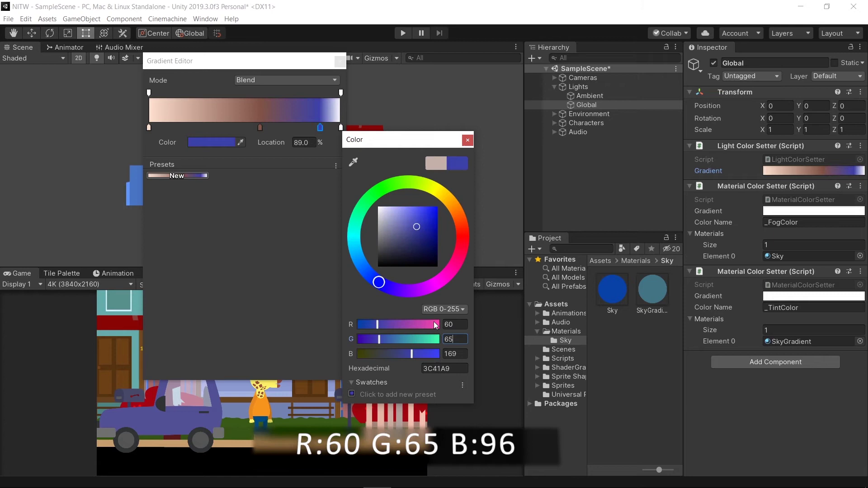
key("Tab")
type("96")
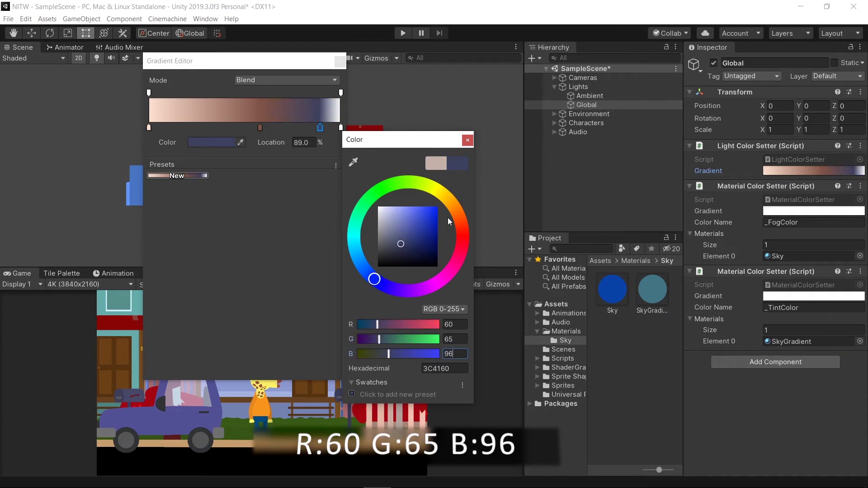
left_click(468, 143)
Step: Delete the white 100% key and close the Gradient Editor
left_click(341, 128)
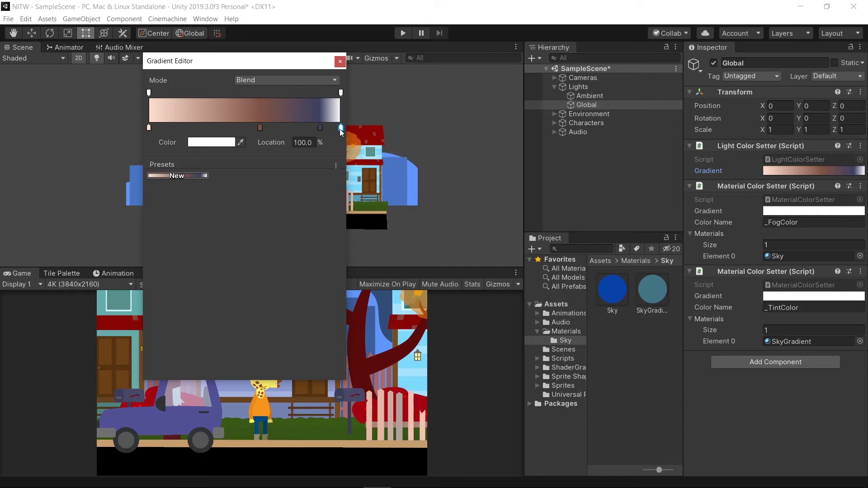
key("Delete")
left_click(340, 61)
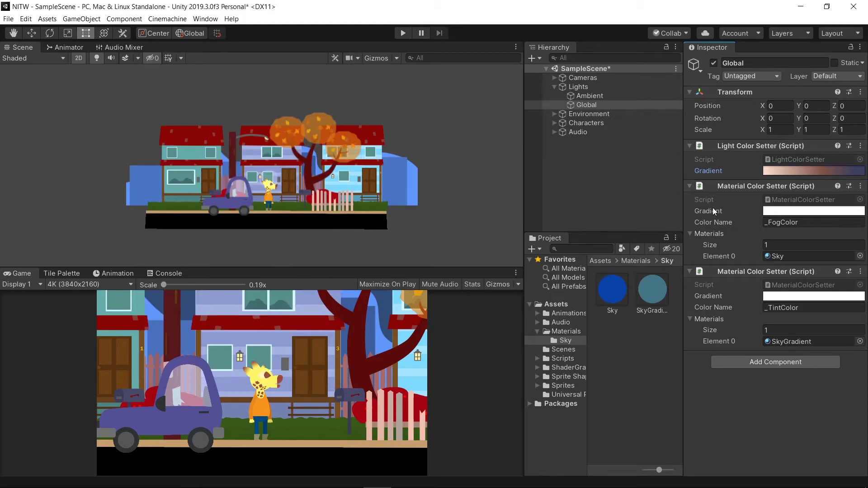
Step: Set the fog colour gradient's 0% key to RGB 10, 68, 168
left_click(792, 213)
left_click(210, 142)
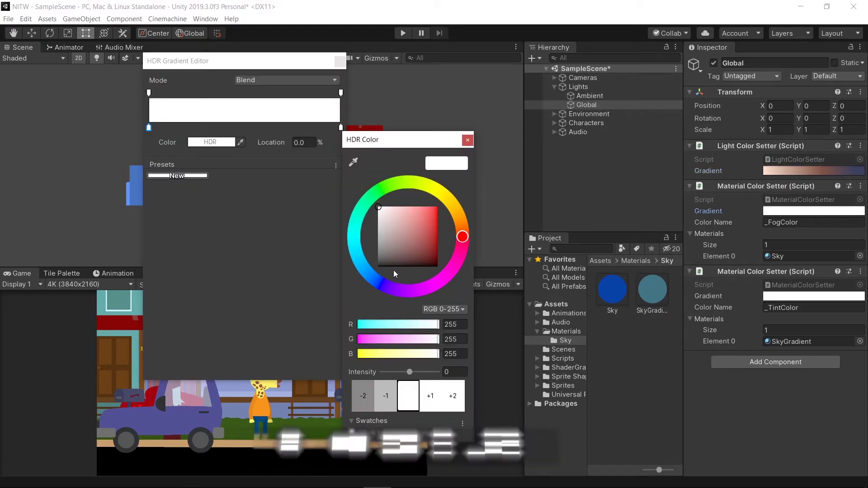
left_click(456, 325)
type("10")
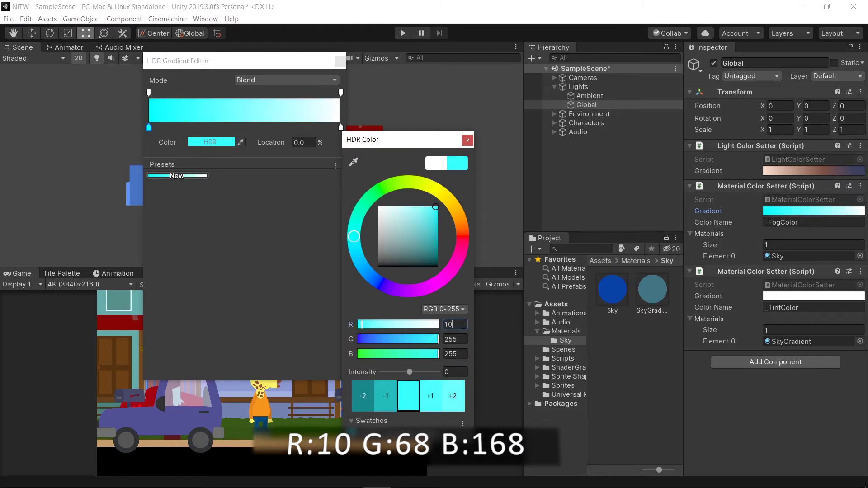
key("Tab")
type("68")
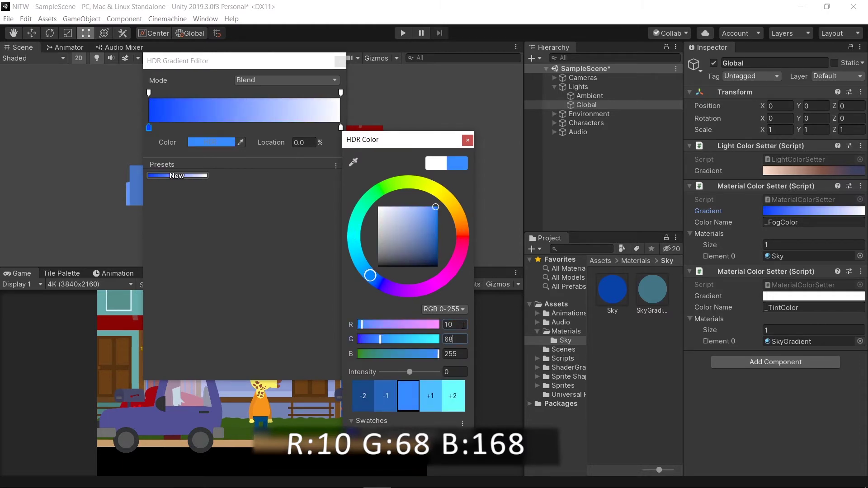
key("Tab")
type("168")
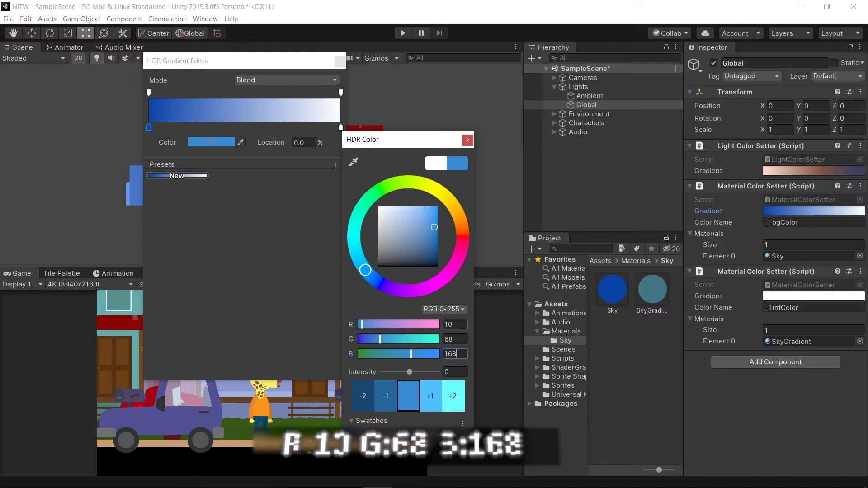
left_click(182, 125)
Step: Add a fog gradient key at about 31% coloured RGB 78, 154, 190
left_click(182, 126)
left_click_drag(182, 126, 208, 128)
double_click(208, 129)
left_click(457, 324)
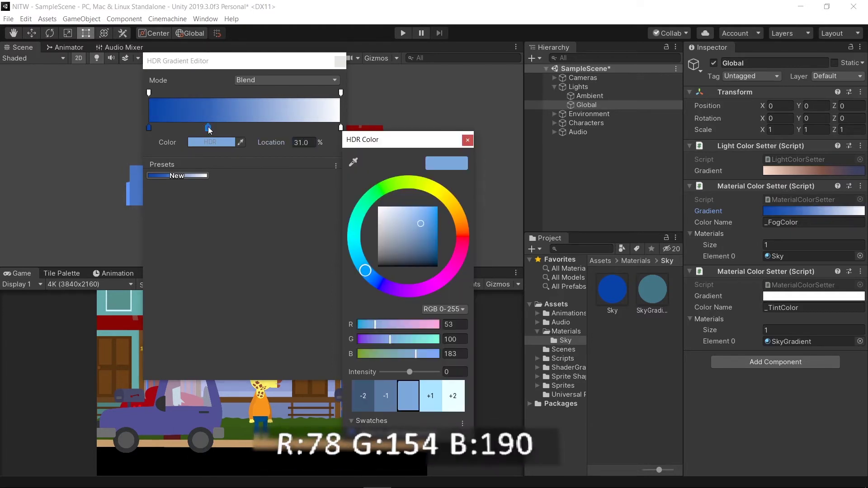
type("78")
key("Tab")
type("154")
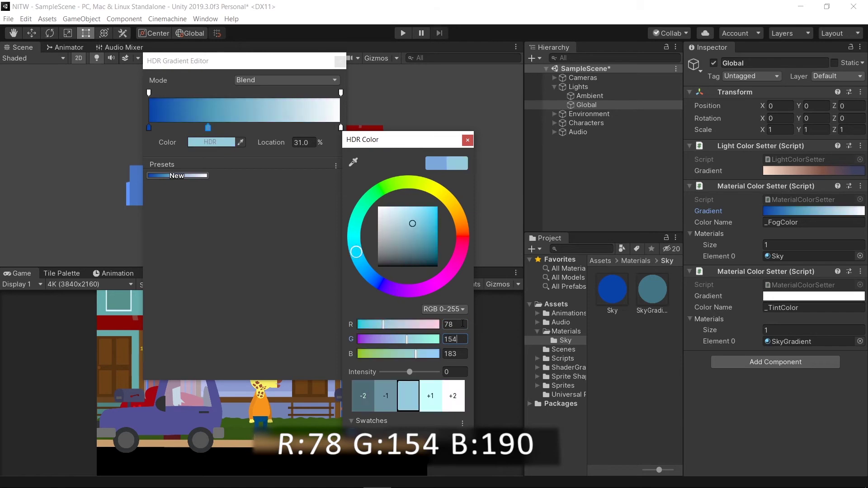
key("Tab")
type("190")
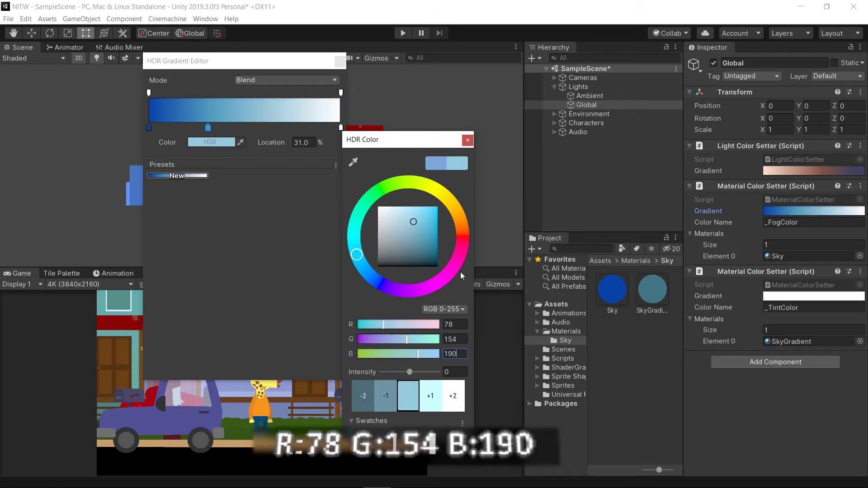
left_click(467, 139)
Step: Add a key at 50% coloured RGB 95, 126, 149
left_click(250, 127)
left_click(302, 142)
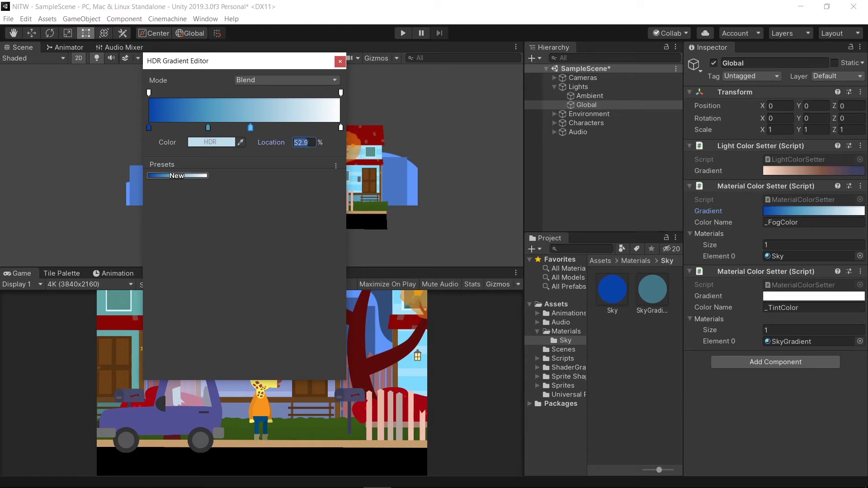
type("50")
key("Return")
left_click(212, 142)
left_click(455, 325)
type("95")
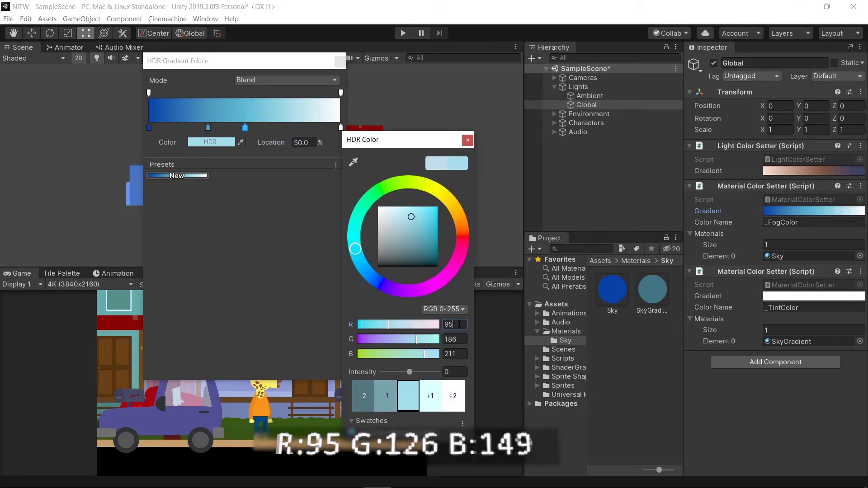
key("Tab")
type("126")
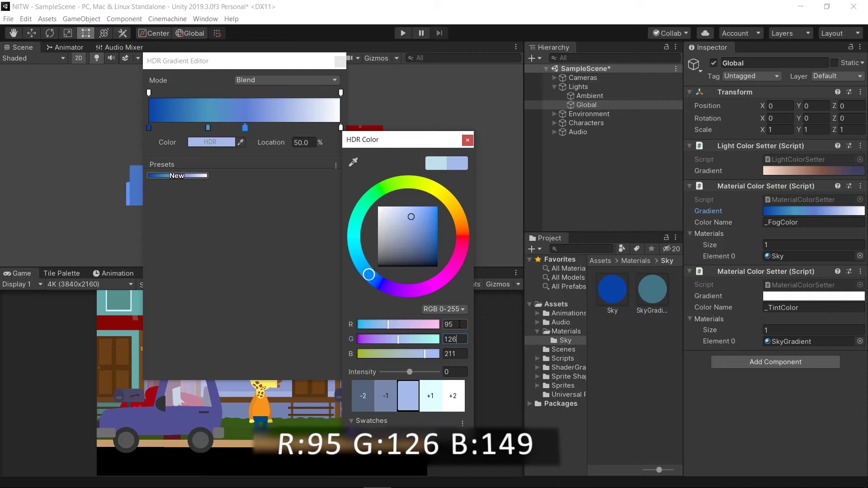
key("Tab")
type("149")
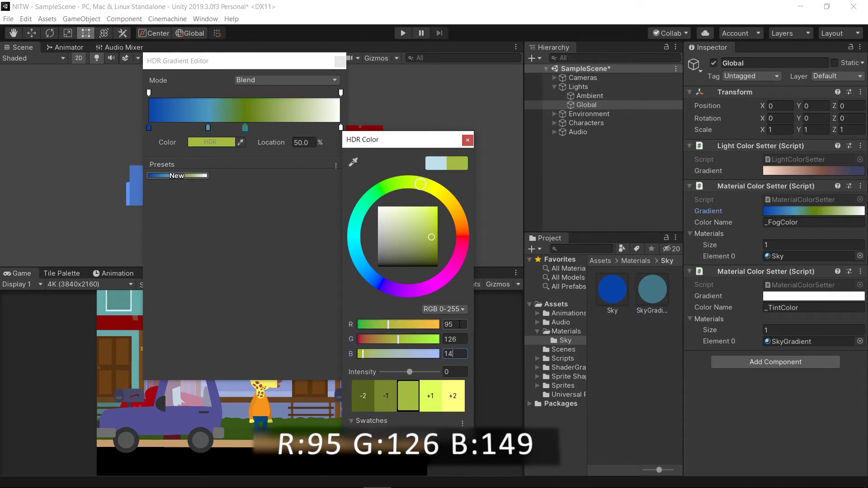
left_click(467, 142)
Step: Add a key at 60% with teal-grey RGB 78, 116, 122
left_click(271, 127)
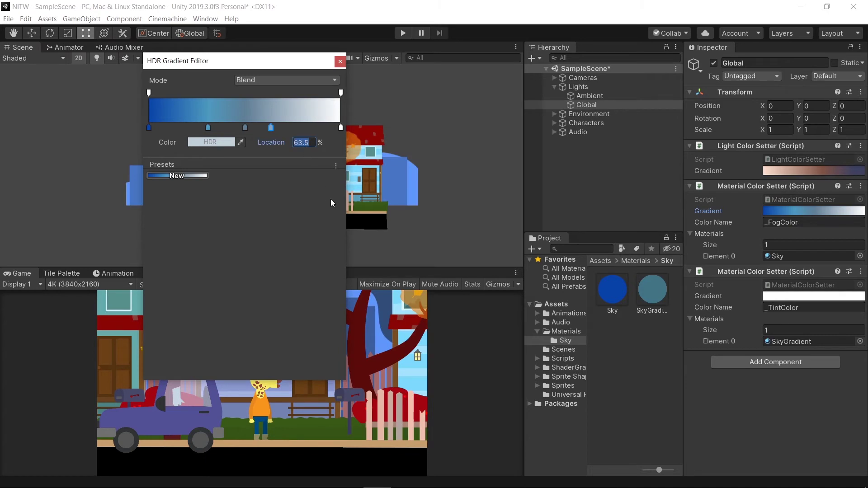
type("60")
left_click(211, 142)
left_click(454, 325)
type("78")
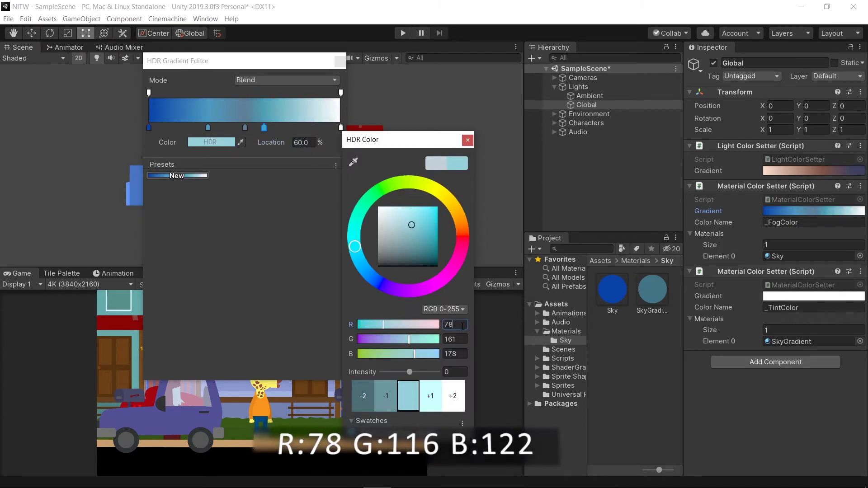
key("Tab")
type("116")
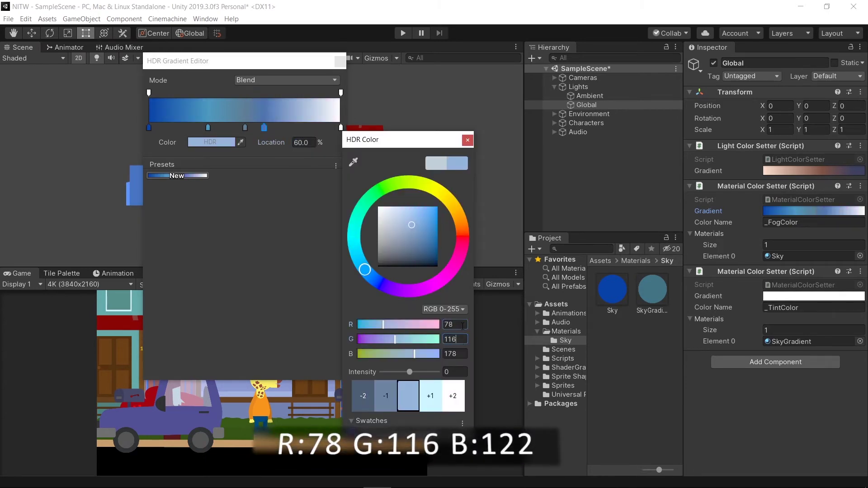
key("Tab")
type("122")
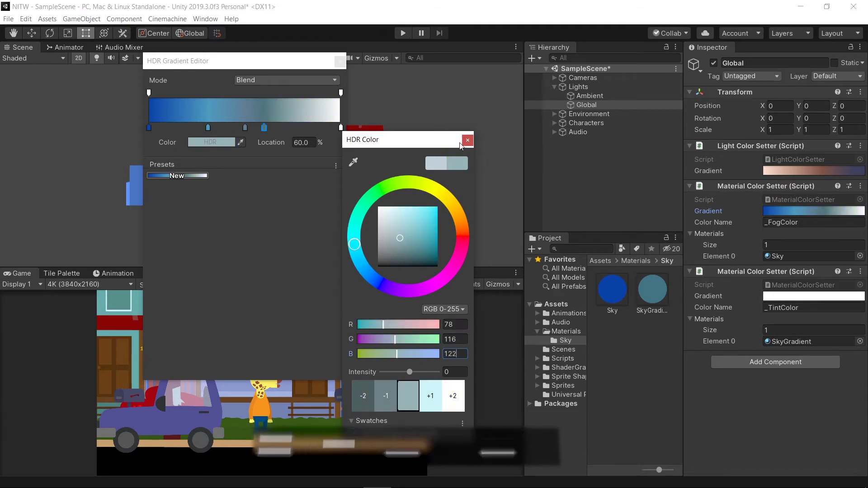
left_click(286, 96)
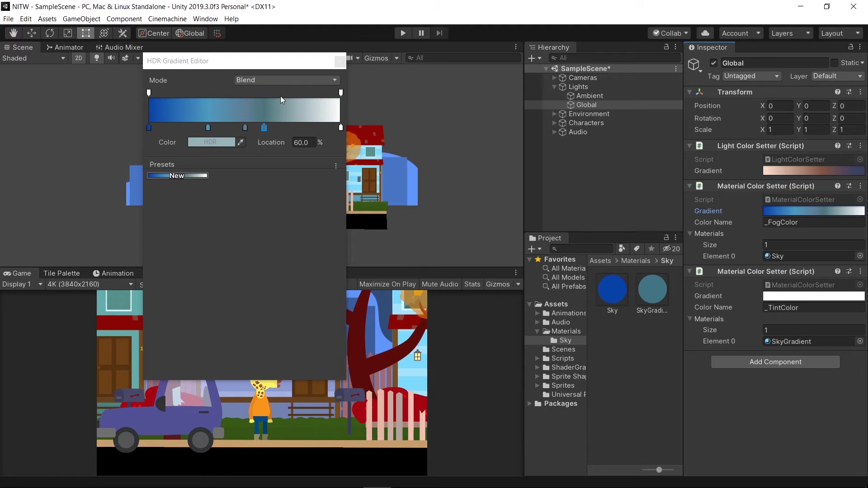
Step: Add an opacity key at 62% along the fog gradient
left_click(280, 96)
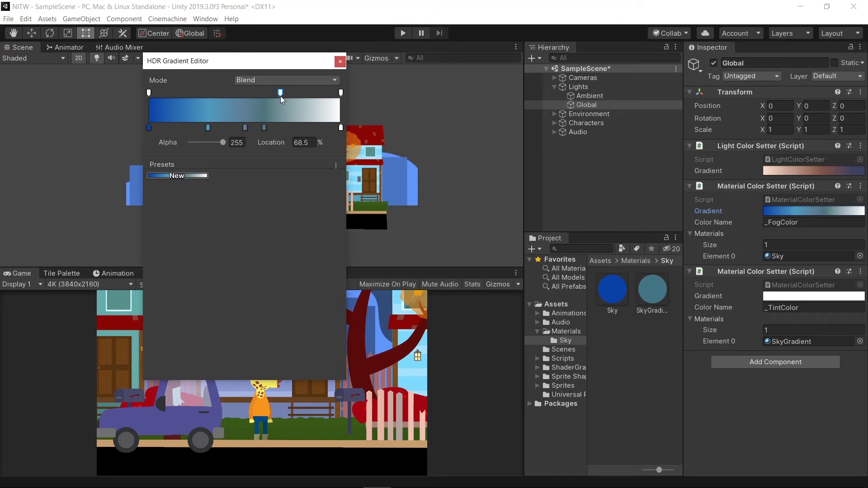
left_click(308, 144)
type("62")
Step: Add an 87% key coloured RGB 36, 38, 50, then select the end opacity key's value
left_click(305, 127)
left_click(306, 143)
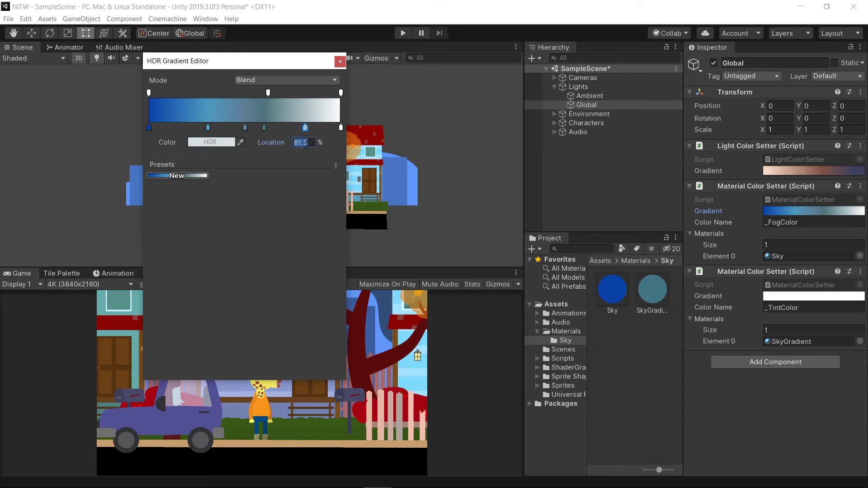
type("87")
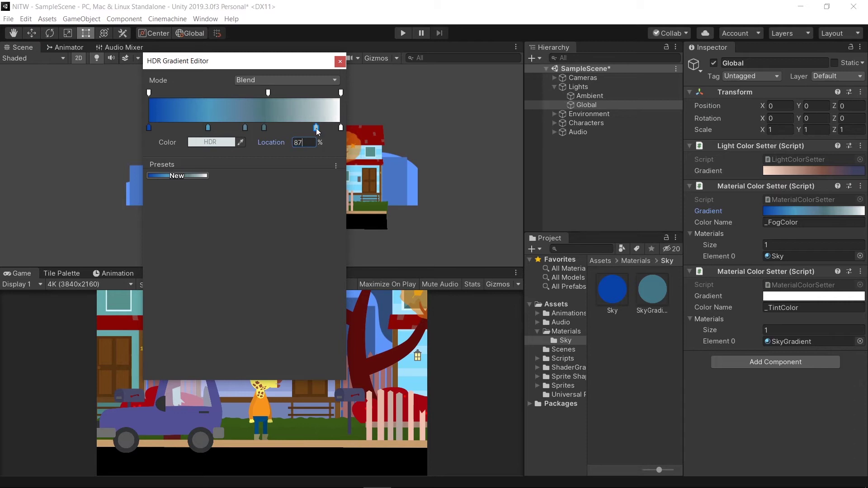
double_click(317, 127)
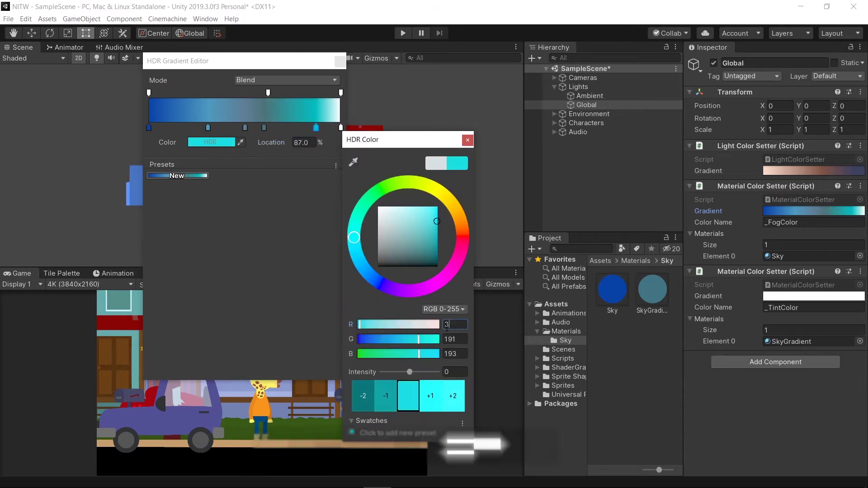
left_click(454, 325)
type("36")
key("Tab")
type("38")
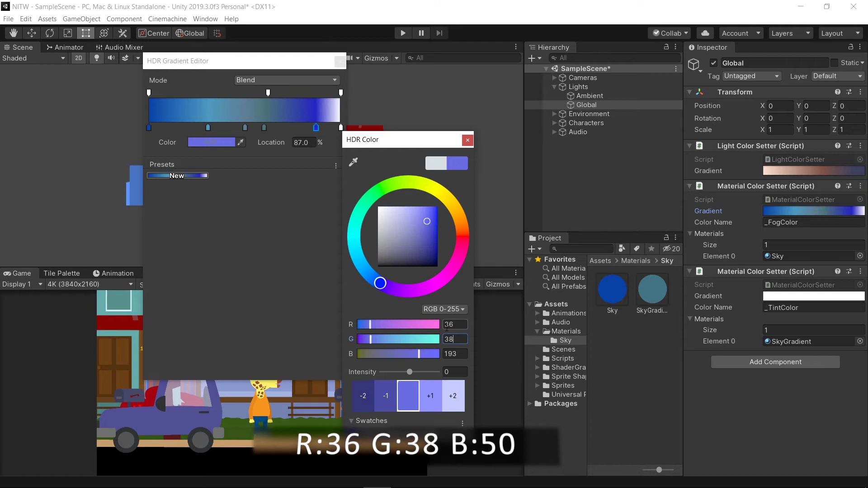
key("Tab")
type("50")
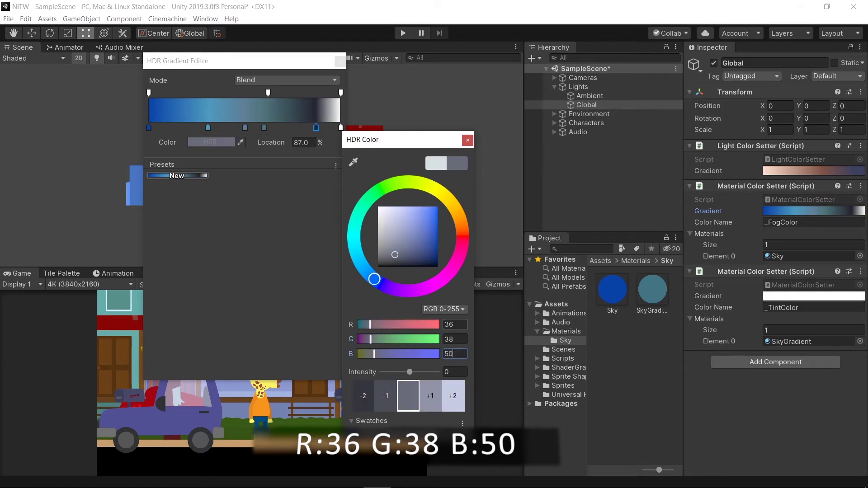
left_click(468, 140)
left_click(341, 92)
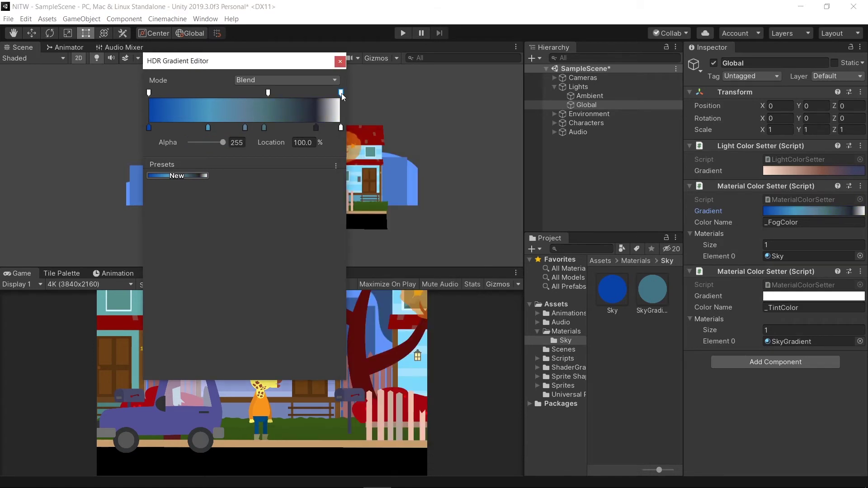
left_click(237, 143)
Step: Set the fog end alpha to 0, then give the tint gradient's start key pale cyan 155, 247, 248
type("0")
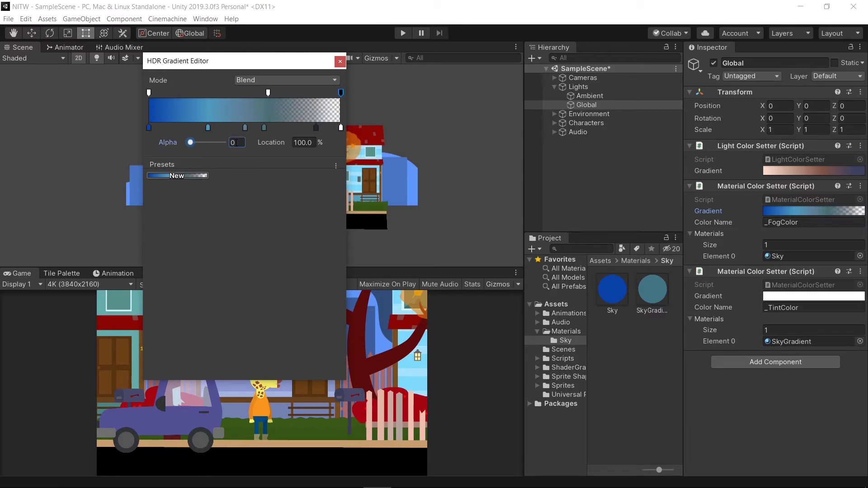
key("Escape")
left_click(784, 297)
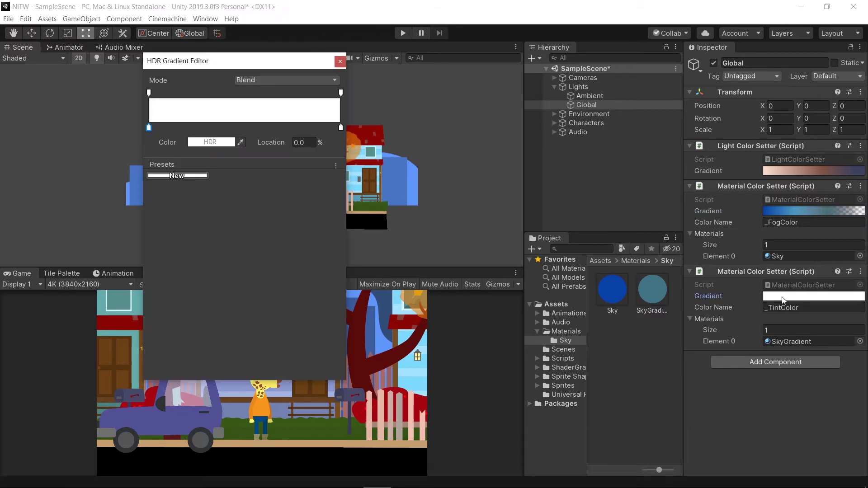
double_click(149, 128)
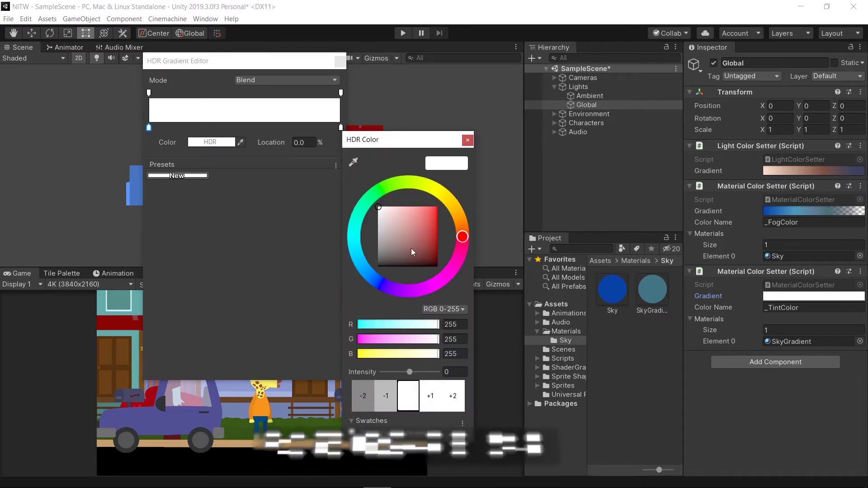
left_click(453, 325)
type("1")
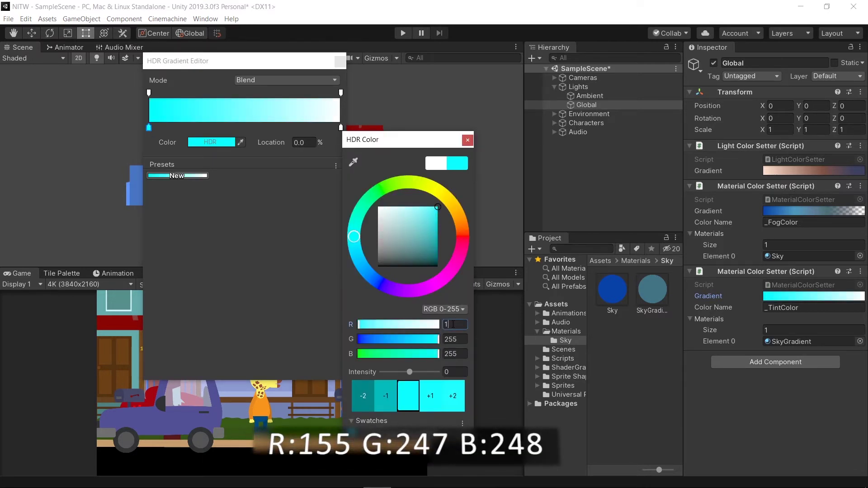
type("55")
key("Tab")
type("247")
key("Tab")
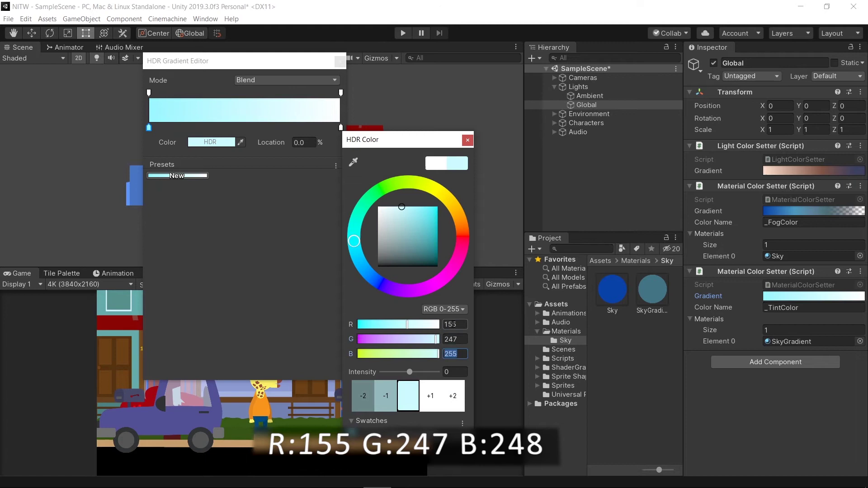
type("248")
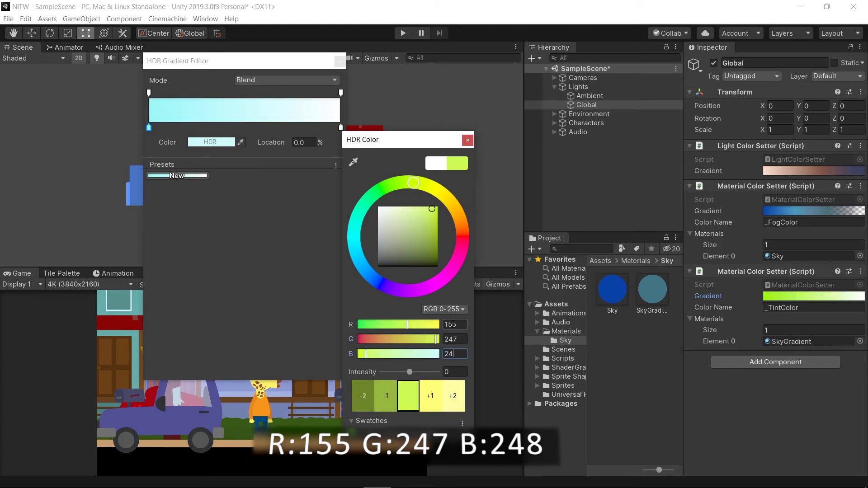
Step: Add a tint key at 33% with green 188 and blue 131
left_click(192, 127)
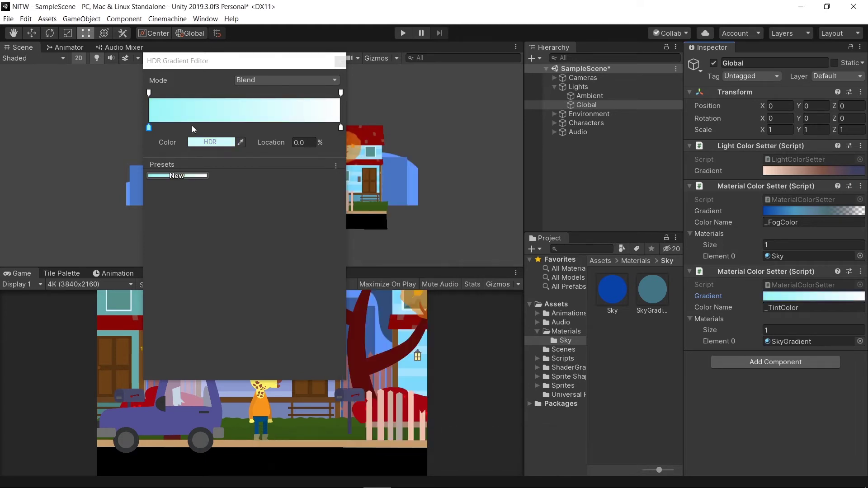
left_click(300, 142)
type("33")
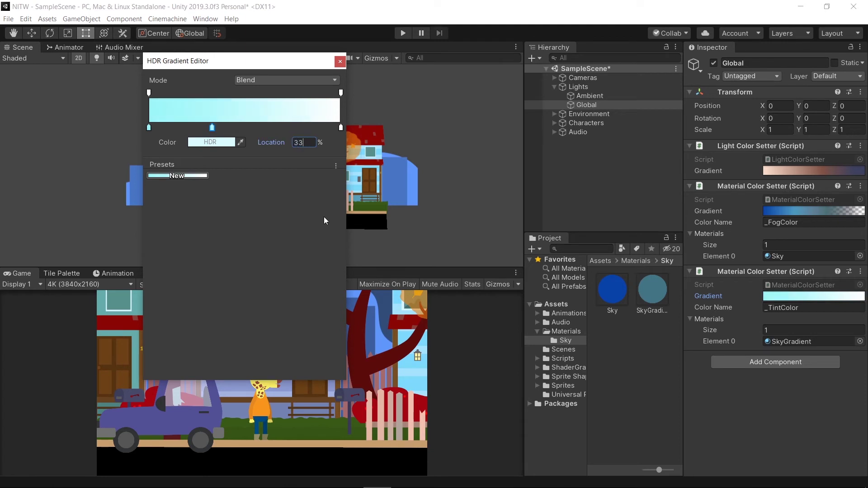
left_click(211, 142)
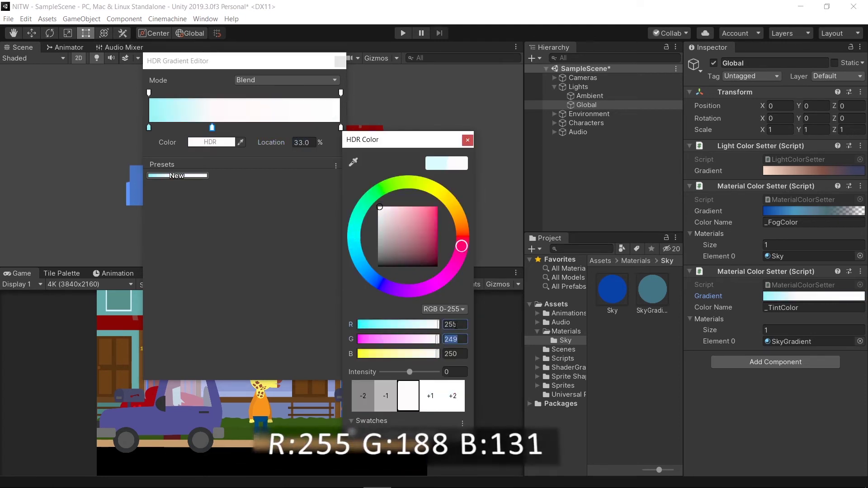
key("Tab")
type("188")
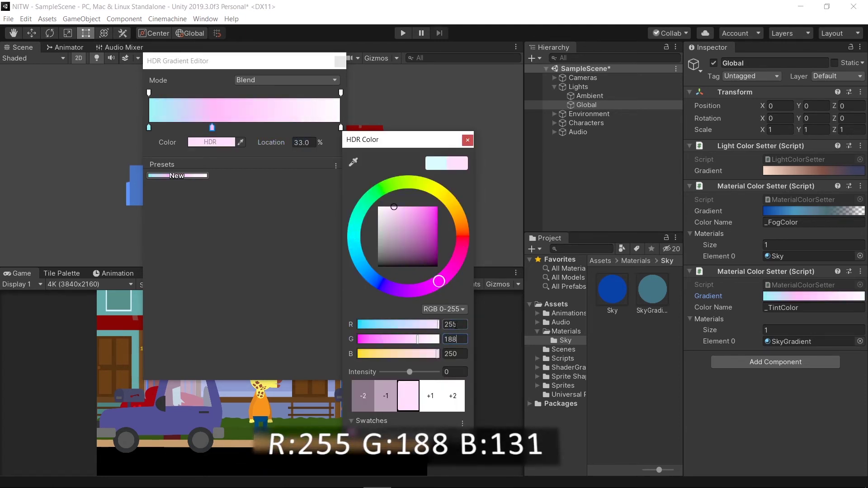
key("Tab")
type("131")
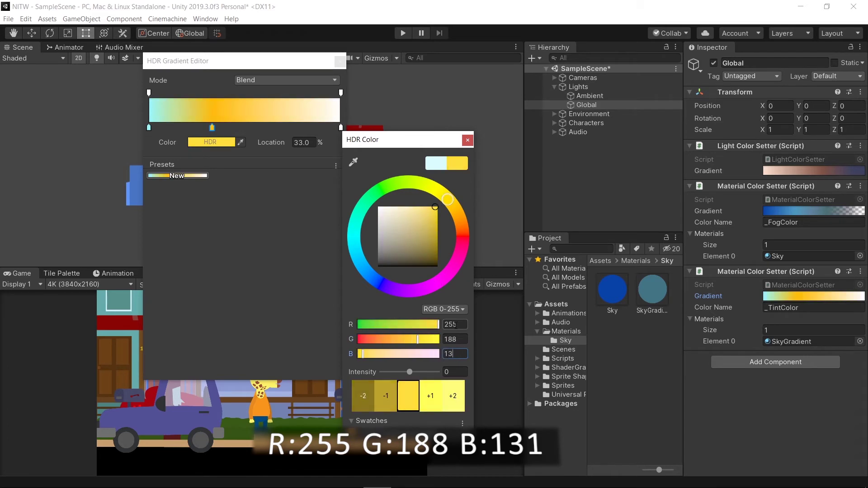
Step: Add a tint key at 50% coloured RGB 243, 88, 84
left_click(238, 127)
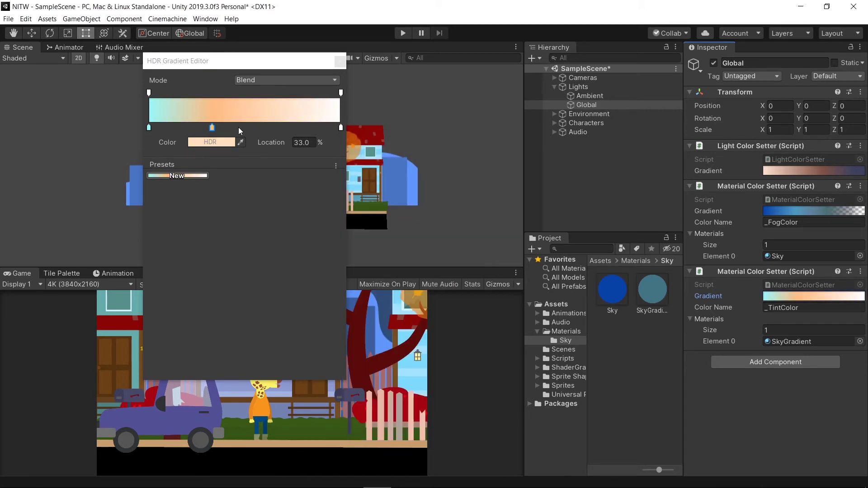
left_click(284, 142)
type("50")
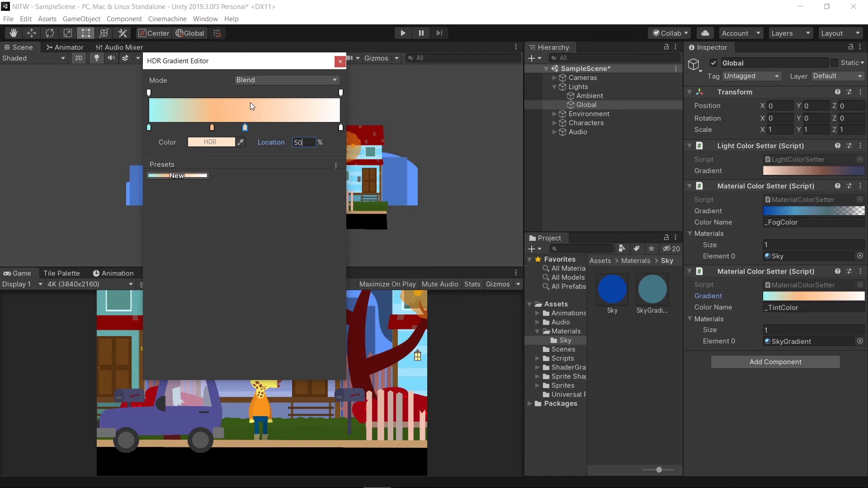
left_click(210, 142)
double_click(455, 324)
type("243")
key("Tab")
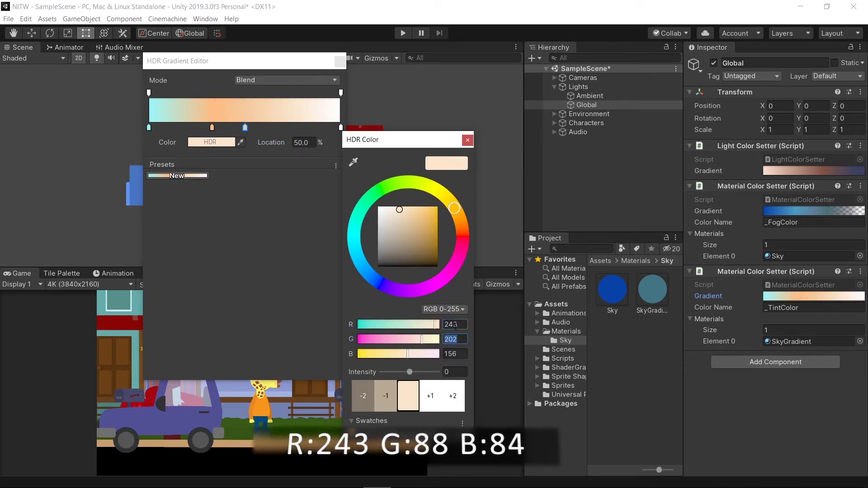
type("88")
key("Tab")
type("84")
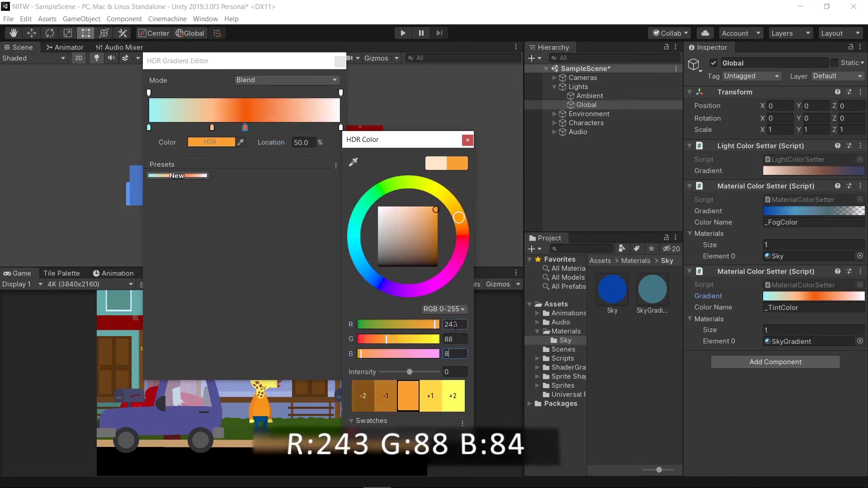
left_click(468, 143)
Step: Add a tint key at 75% coloured brown RGB 152, 62, 34
left_click(280, 127)
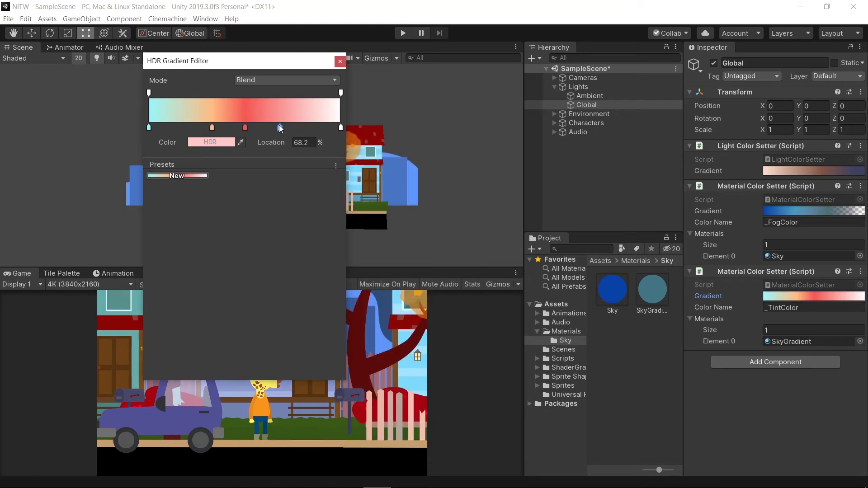
left_click(311, 143)
type("75.0")
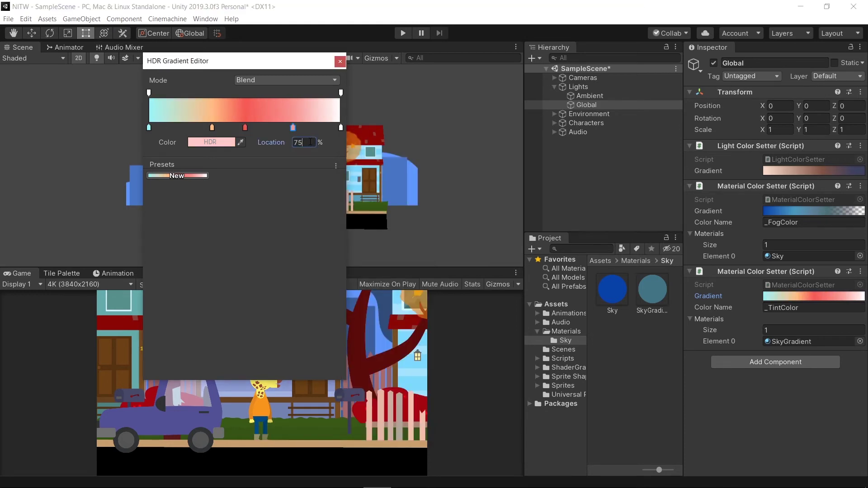
left_click(211, 142)
left_click(452, 324)
type("152")
key("Tab")
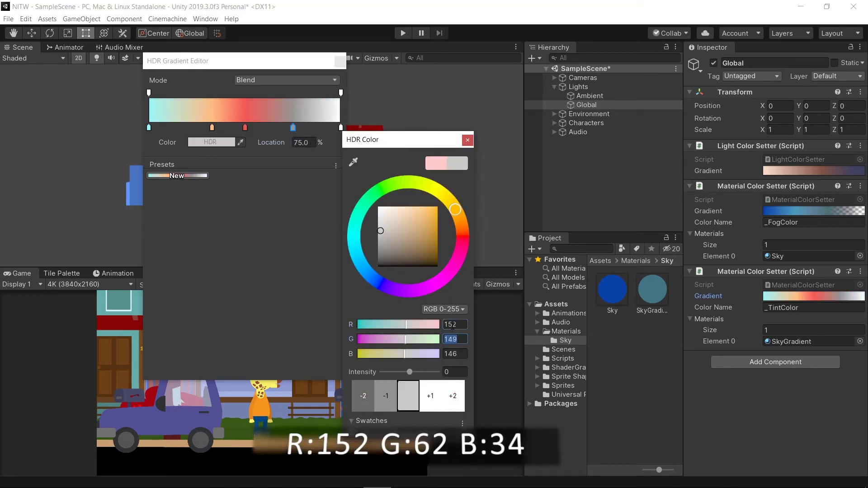
type("62")
key("Tab")
type("34")
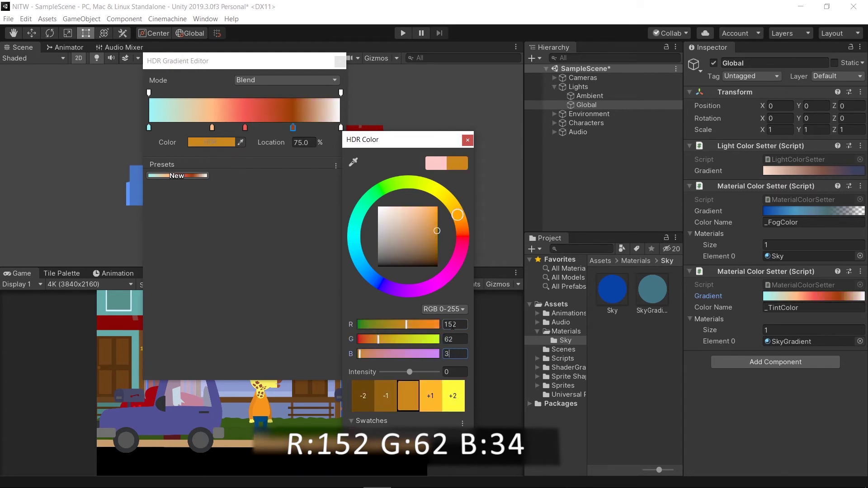
left_click(467, 141)
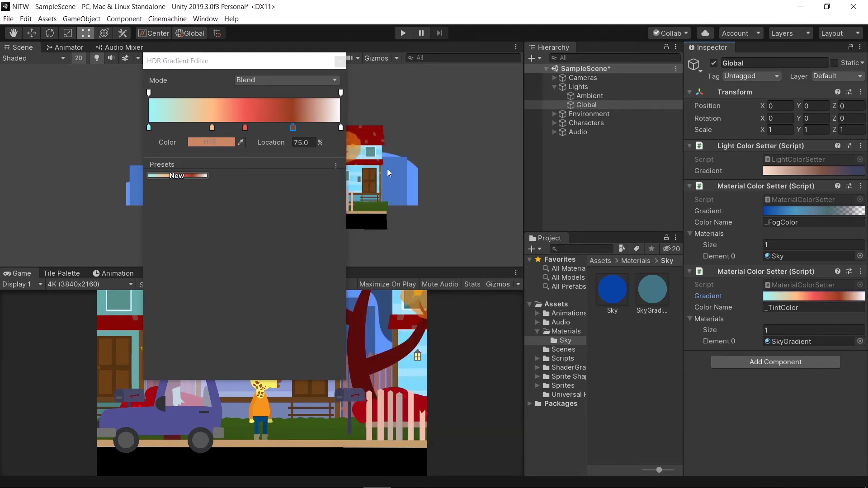
Step: Set the 100% tint key to greyish teal 68, 117, 132 and close the editor
double_click(341, 127)
left_click(461, 324)
type("68")
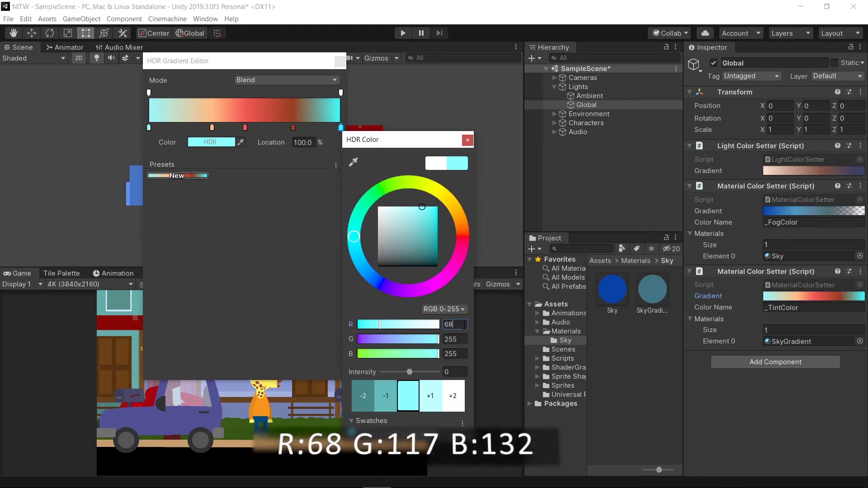
key("Tab")
type("117")
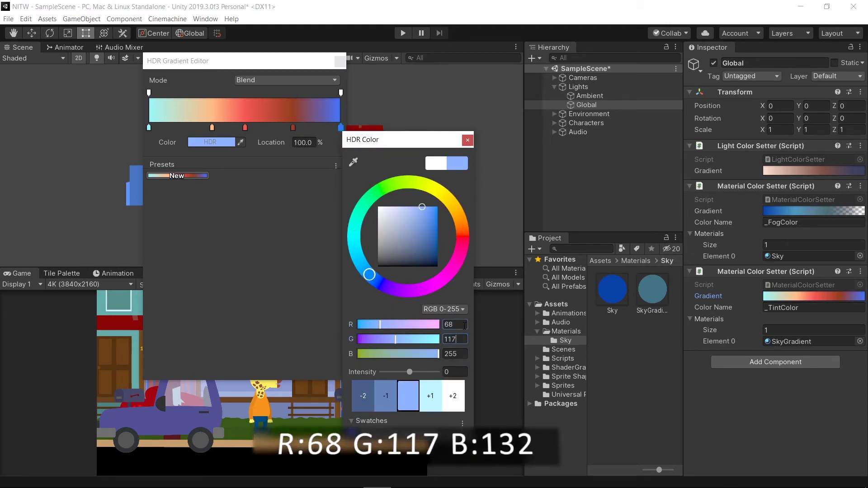
key("Tab")
type("132")
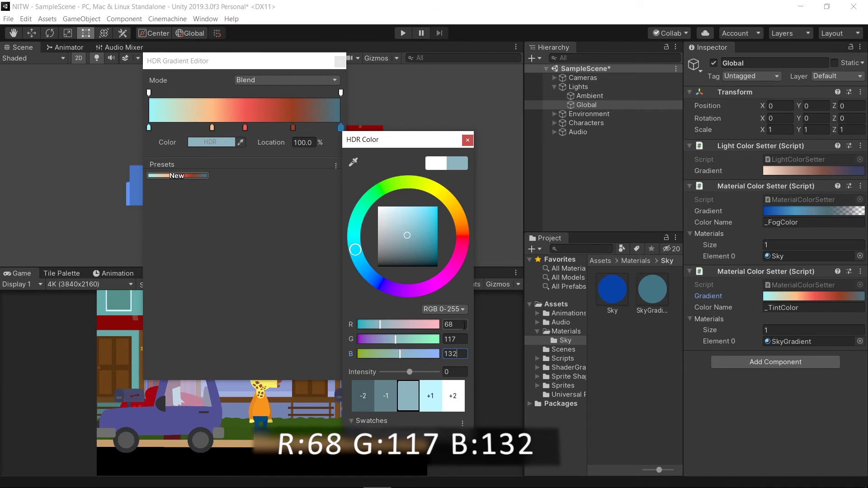
left_click(340, 61)
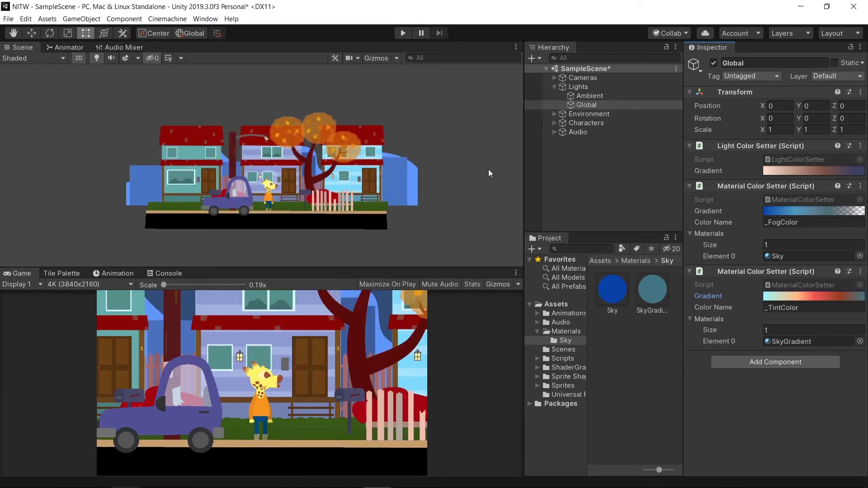
Step: Save the scene with Ctrl+S and drag Ambient under Global in the Lights hierarchy
key("ctrl+s")
left_click(580, 96)
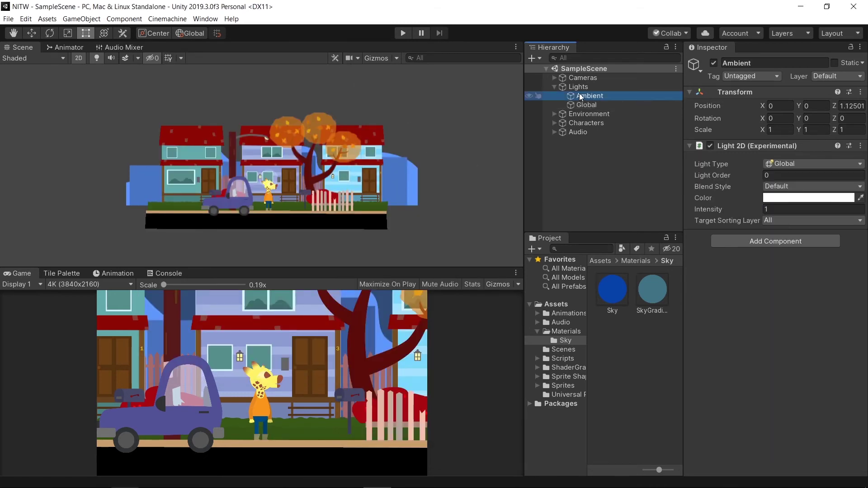
left_click_drag(597, 96, 590, 105)
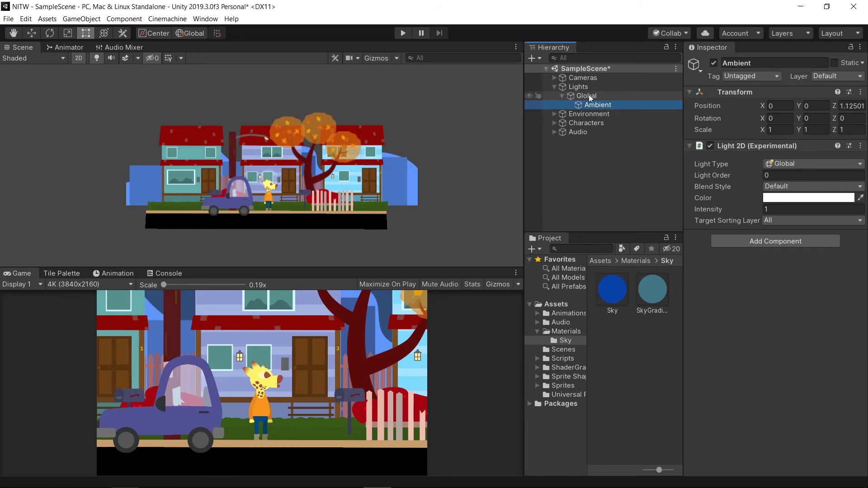
left_click(593, 87)
left_click(599, 95)
left_click(605, 105)
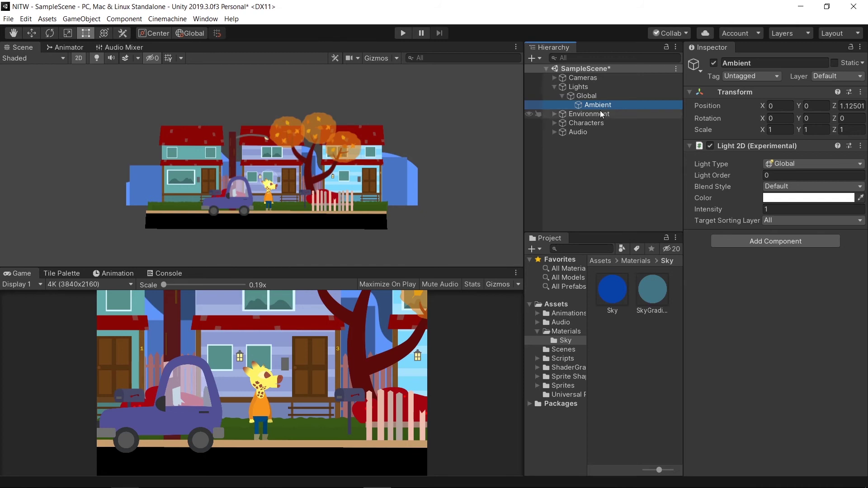
Step: Collapse Lights, expand Environment > Background, and select Houses to view its 0.15 Parallax Factor
left_click(555, 87)
left_click(555, 96)
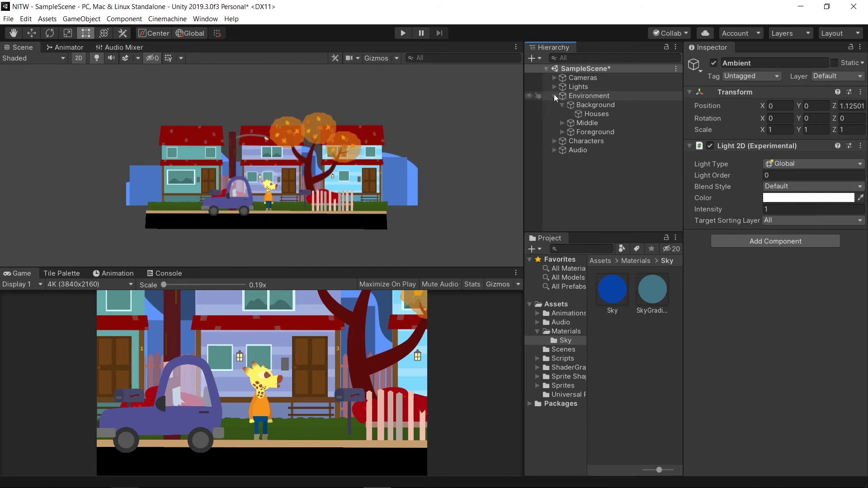
left_click(595, 105)
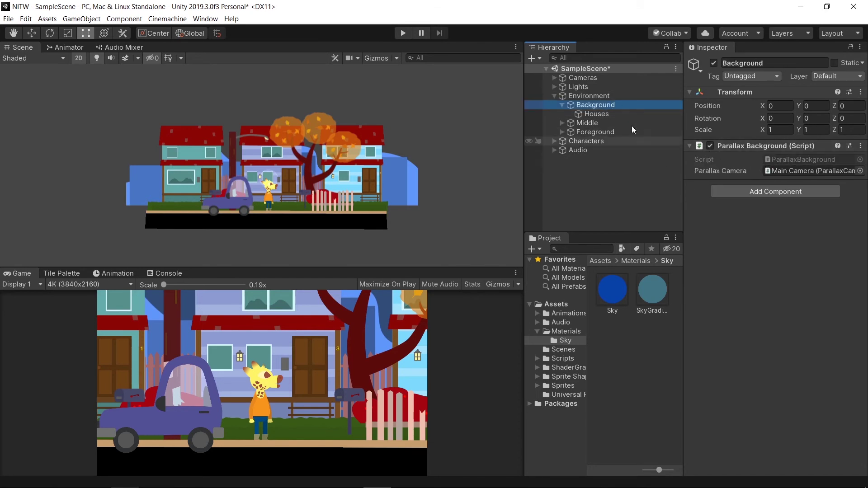
left_click(585, 113)
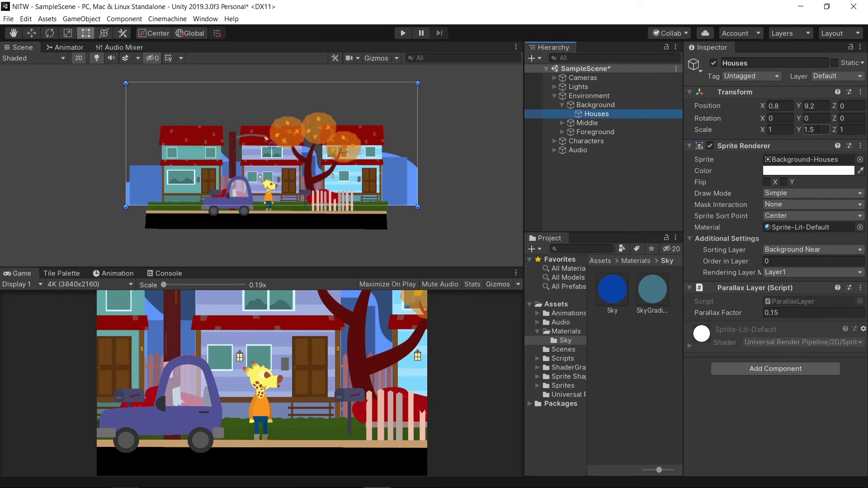
left_click(776, 312)
Step: Create two sprites under Background named 'Sky' and 'SkyGradient'
right_click(603, 104)
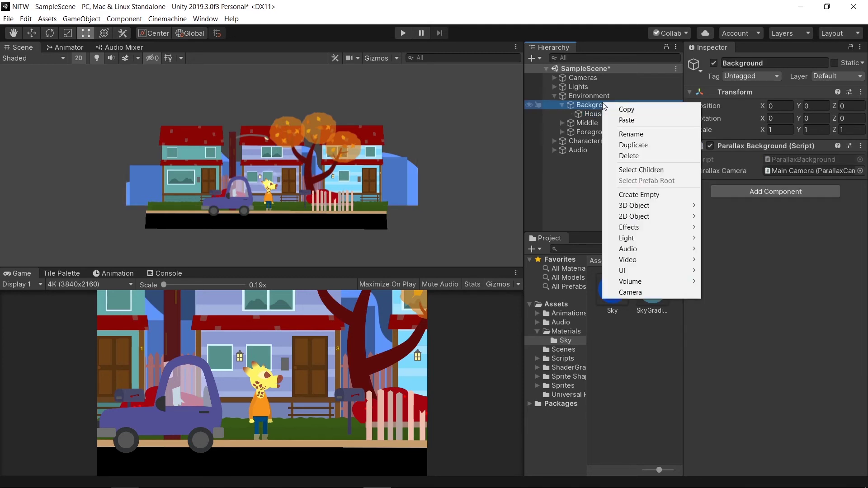
mouse_move(634, 216)
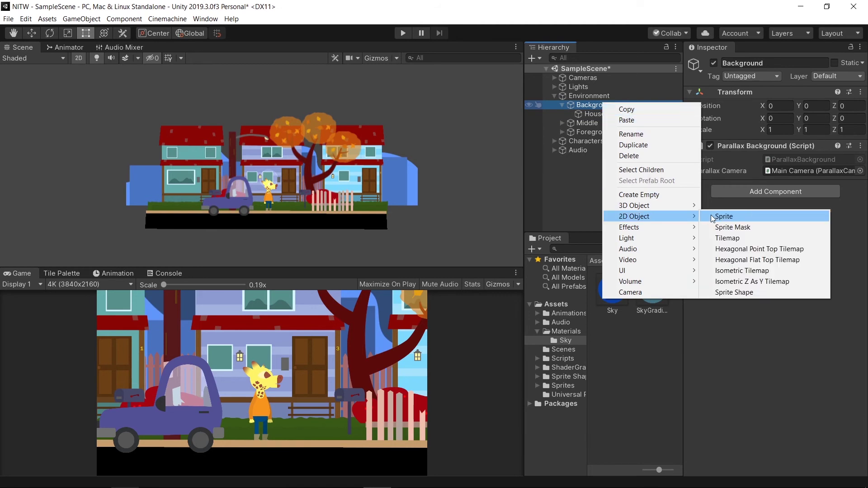
left_click(711, 215)
type("Sky")
key("Return")
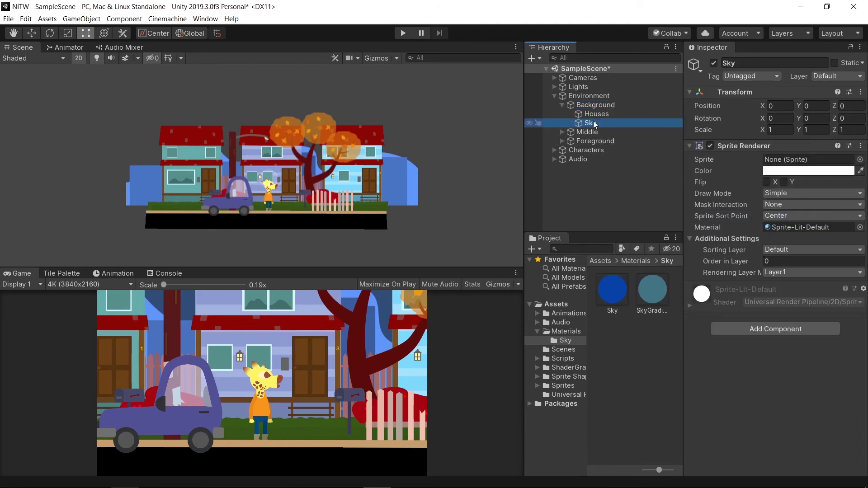
right_click(601, 105)
mouse_move(634, 216)
left_click(715, 217)
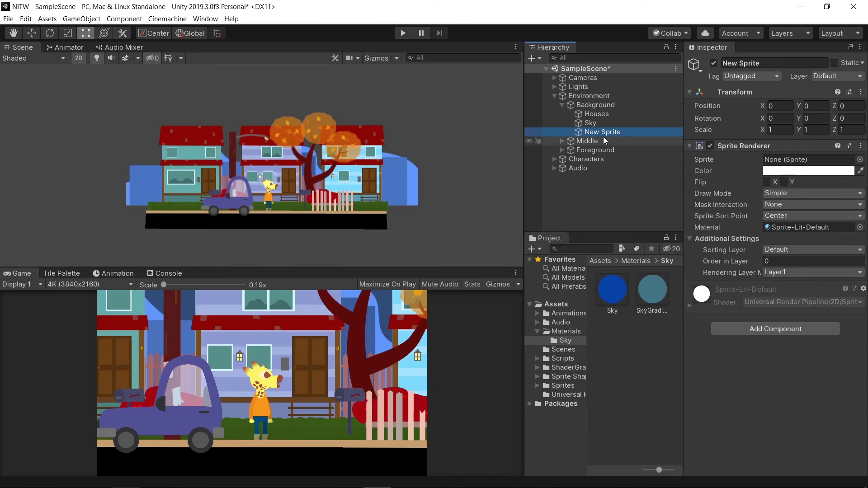
type("SkyGradient")
key("Return")
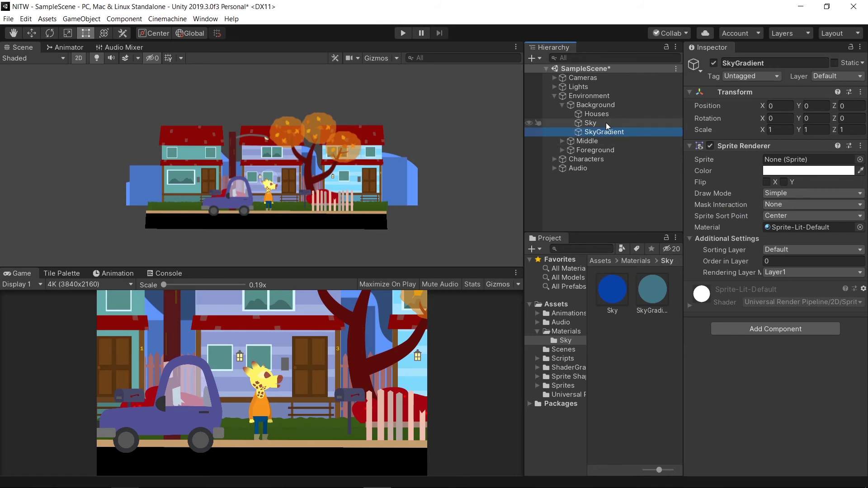
Step: Assign the Sky-Background image to the Sky sprite
left_click(606, 123)
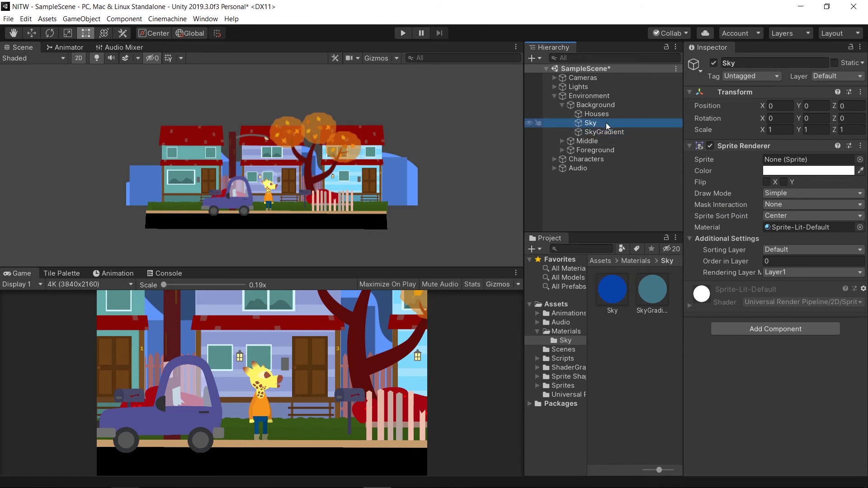
left_click(860, 159)
type("sky")
left_click(327, 161)
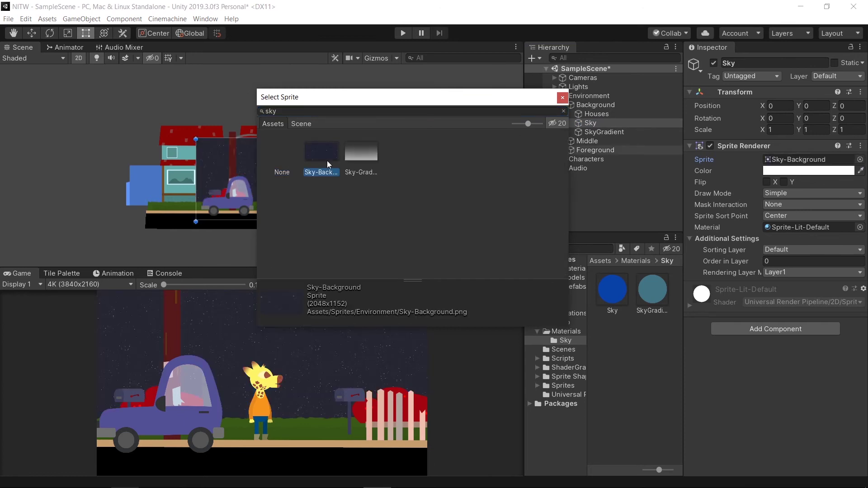
Step: Give Sky the Sky material, Background sorting layer and order in layer -100
left_click(860, 227)
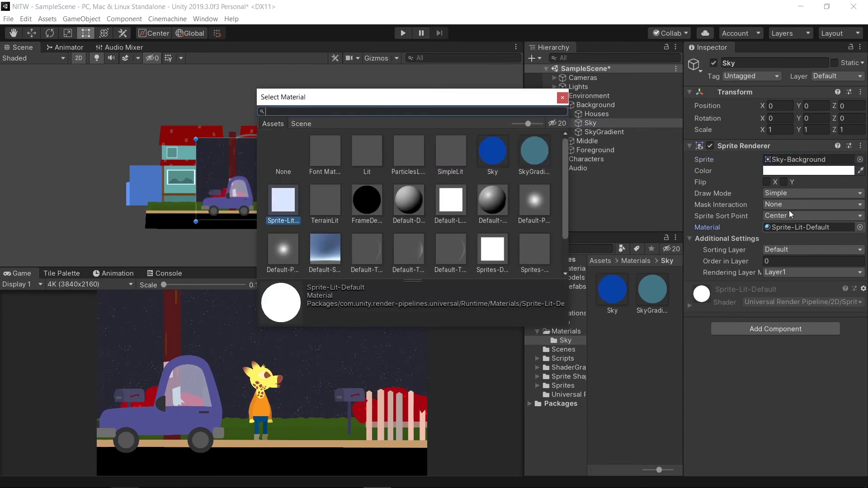
left_click(492, 153)
left_click(780, 250)
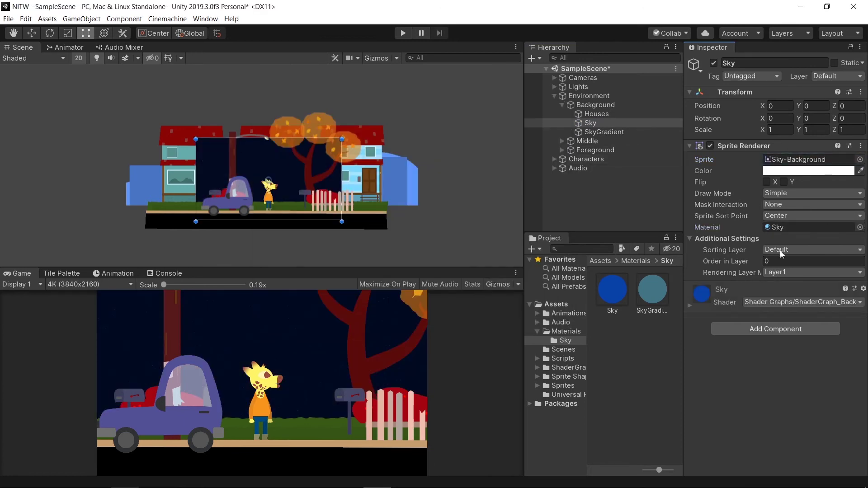
left_click(782, 249)
left_click(786, 262)
left_click(783, 262)
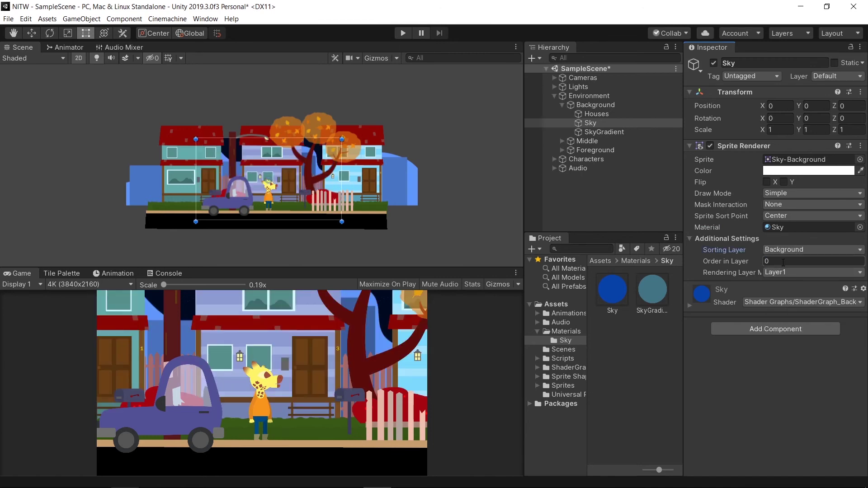
type("-100")
Step: Assign the Sky-Gradient sprite and the SkyGradient material to the SkyGradient object
left_click(604, 132)
left_click(859, 159)
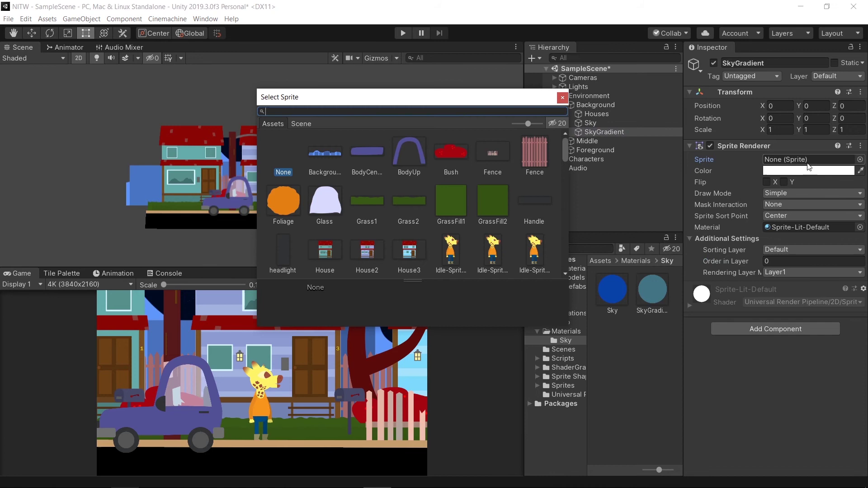
type("sky")
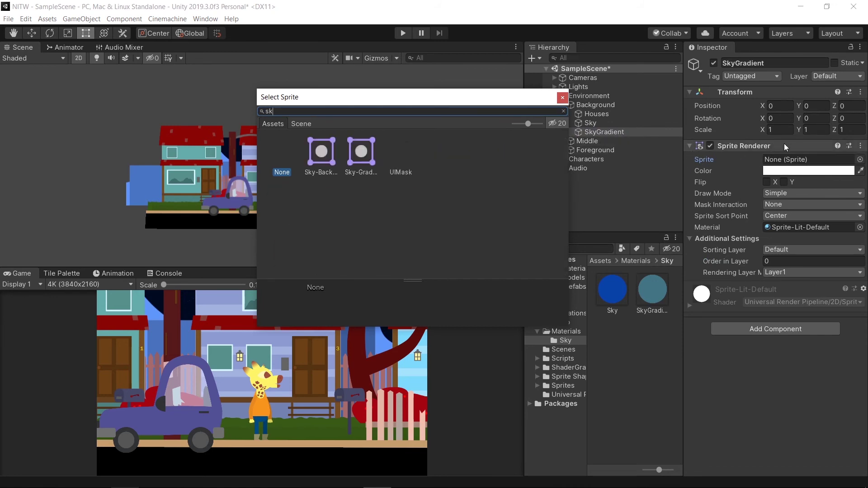
left_click(374, 152)
left_click(562, 98)
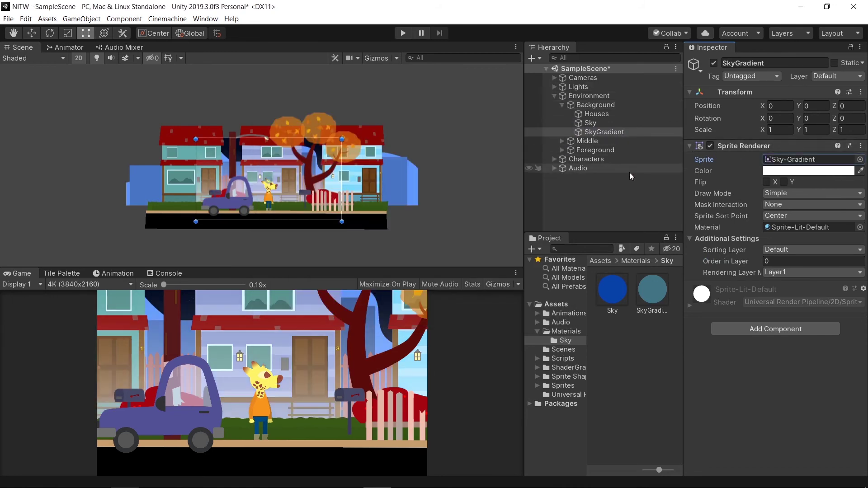
left_click(860, 227)
left_click(535, 150)
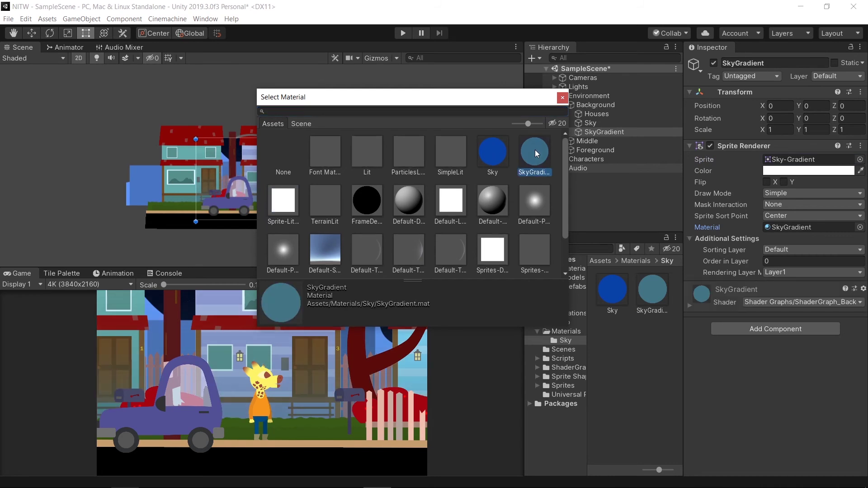
left_click(562, 98)
Step: Put SkyGradient on the Background sorting layer and select its Order in Layer field
left_click(813, 250)
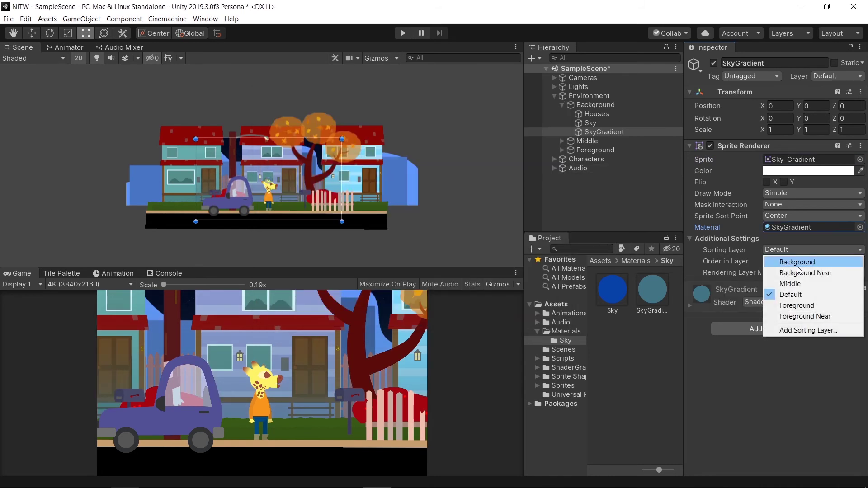
left_click(797, 263)
left_click(774, 261)
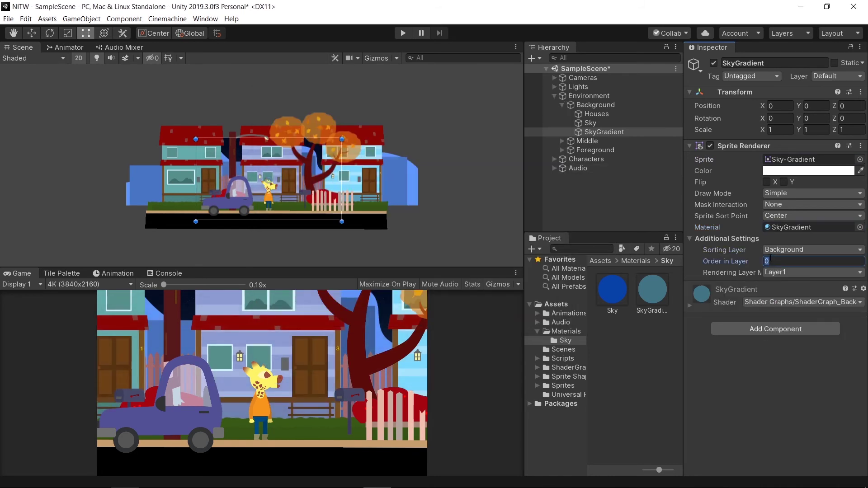
Step: Set SkyGradient's order in layer to -50, then give Houses the SkyGradient material
type("-50")
left_click(596, 113)
key("w")
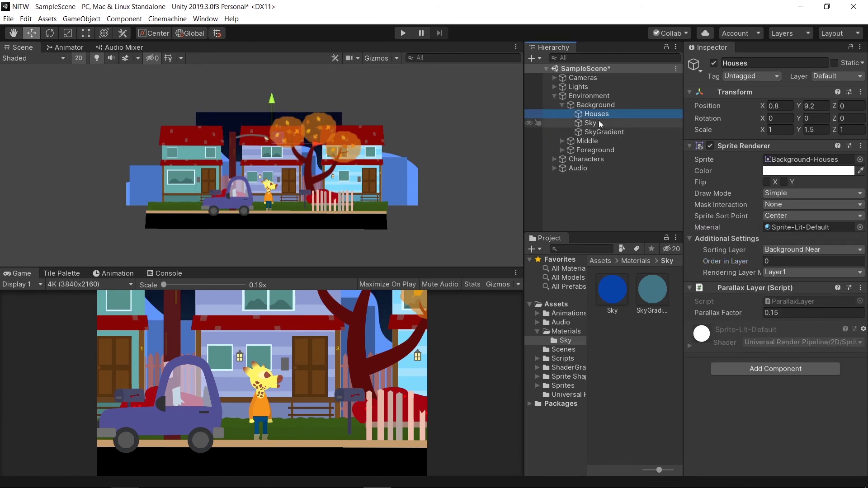
left_click(860, 227)
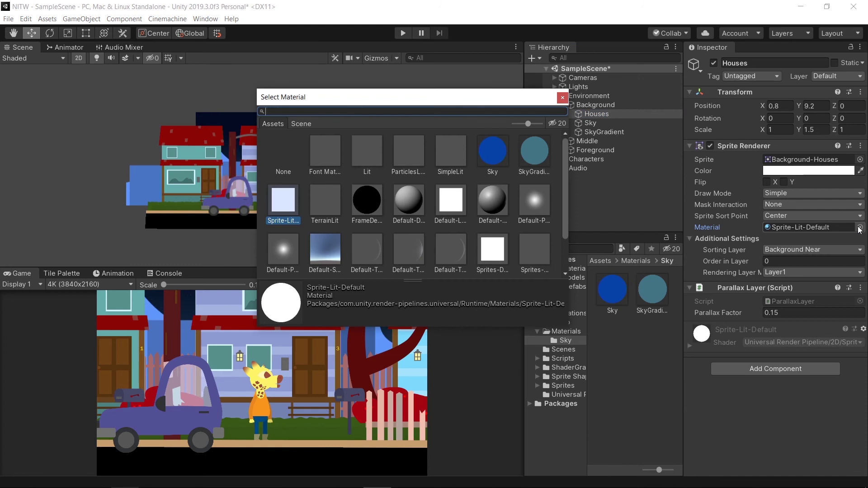
left_click(534, 151)
left_click(562, 97)
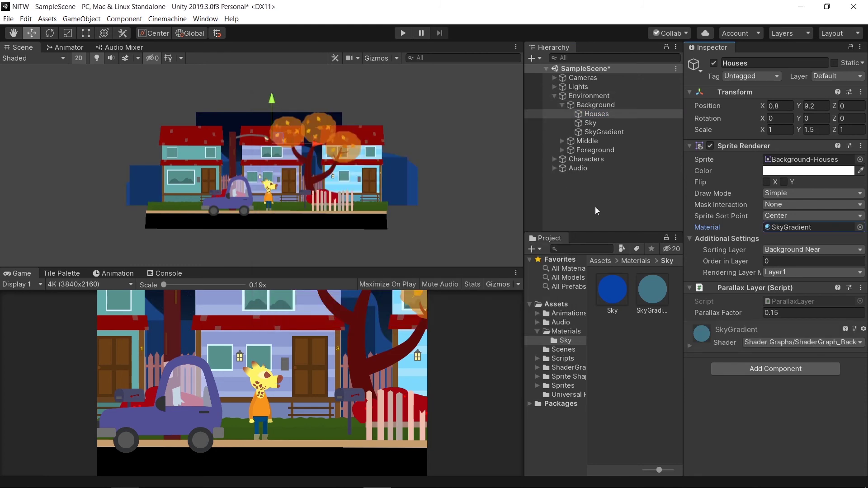
Step: Scrub the Lights object's Time value through the day-to-night range, ending around 0.821
left_click(555, 96)
left_click(579, 88)
left_click_drag(766, 170, 782, 177)
left_click(837, 171)
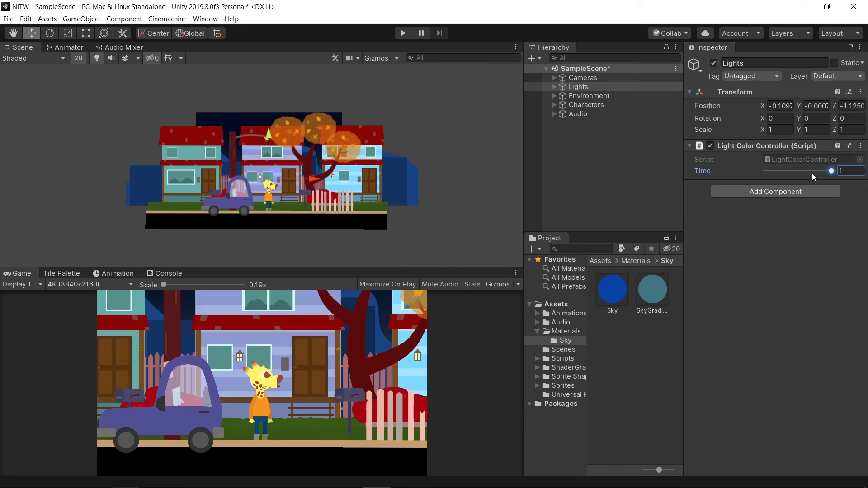
type("0")
mouse_move(766, 172)
left_mouse_down()
mouse_move(823, 174)
mouse_move(756, 176)
left_mouse_up()
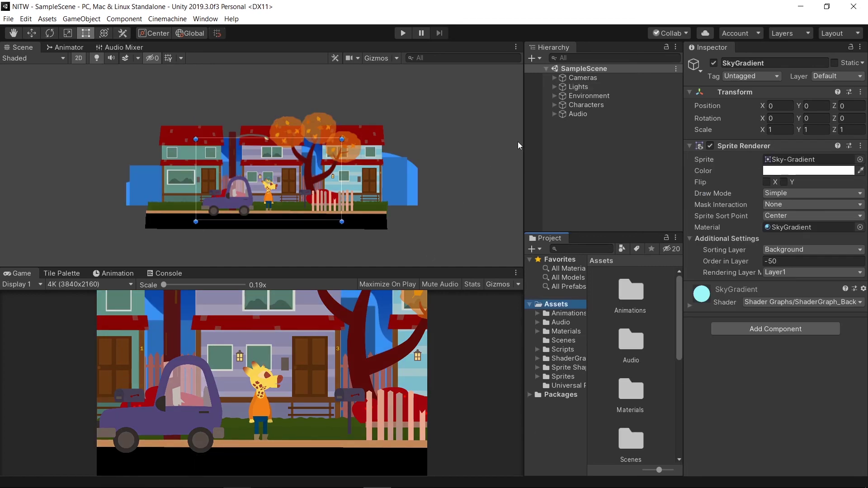
left_click(579, 96)
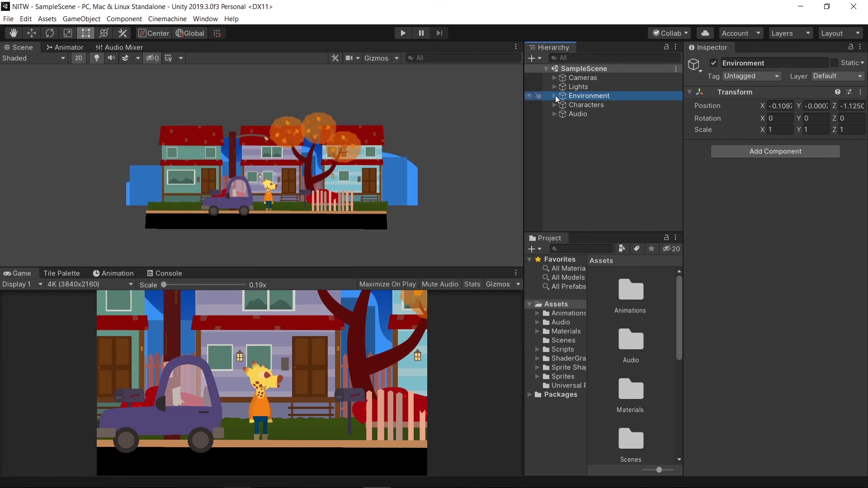
Step: Add a Parallax Layer component to the Sky object under Environment > Background
left_click(554, 96)
left_click(562, 105)
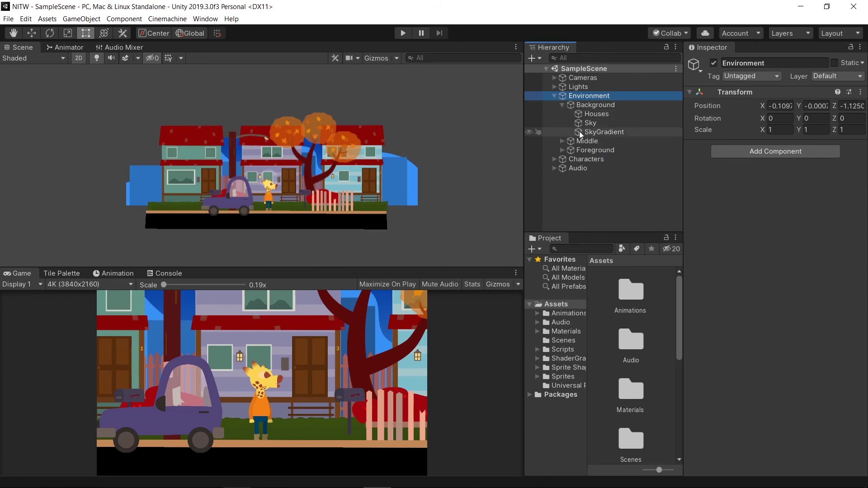
left_click(590, 123)
left_click(765, 325)
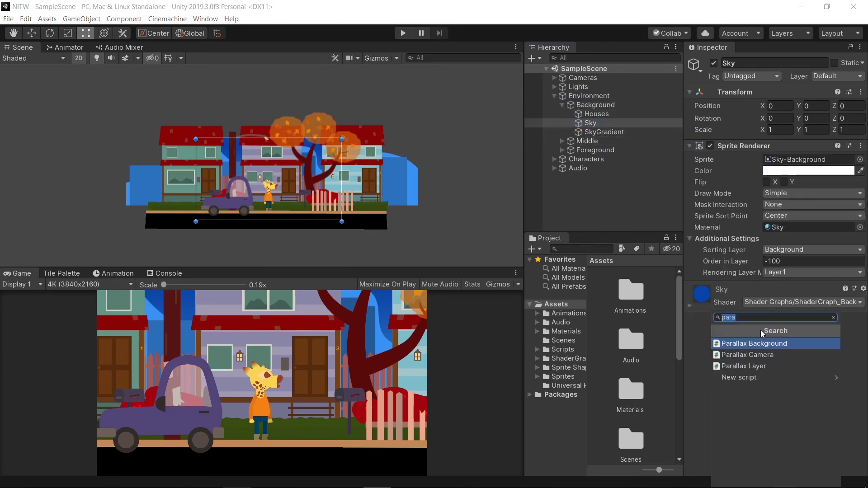
left_click(736, 367)
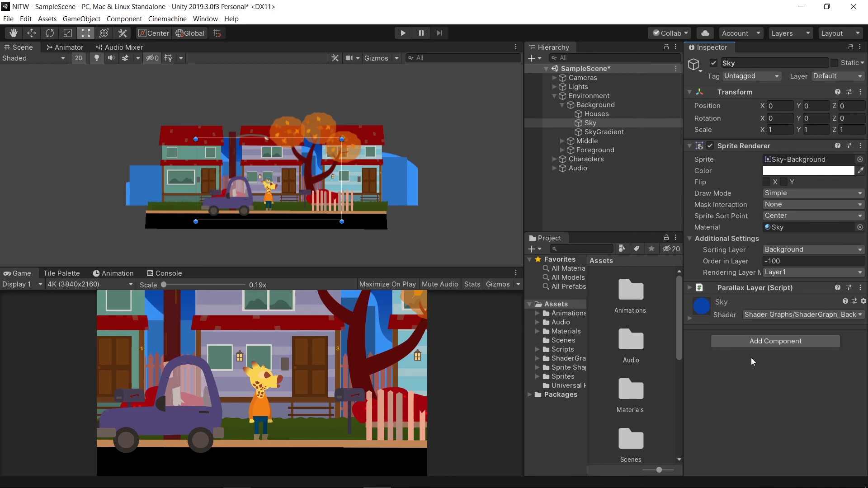
left_click(690, 288)
Step: Set the Parallax Factor to 0.7, raise SkyGradient to Y 6.4, and enter Play mode
left_click(785, 313)
type("0.7")
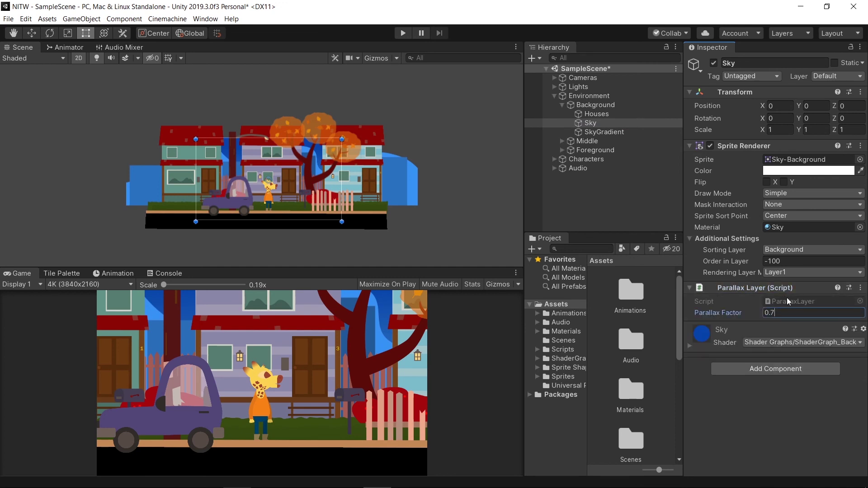
left_click(604, 132)
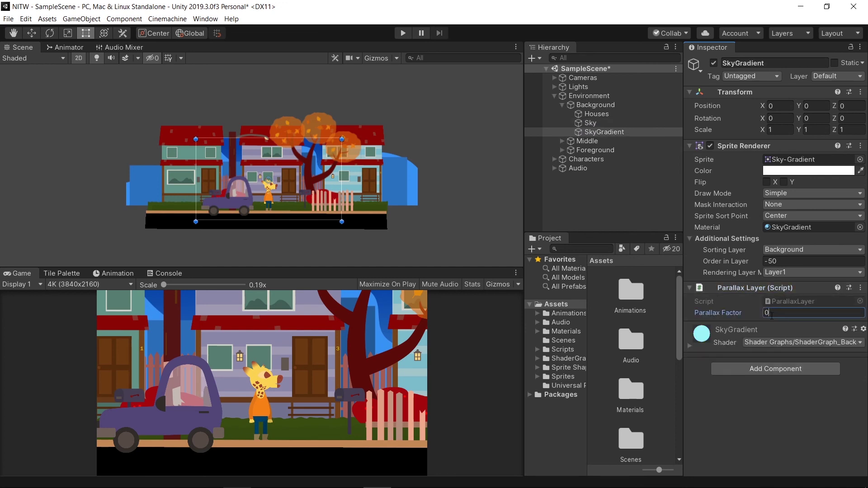
key("Return")
key("w")
left_click_drag(273, 156, 273, 112)
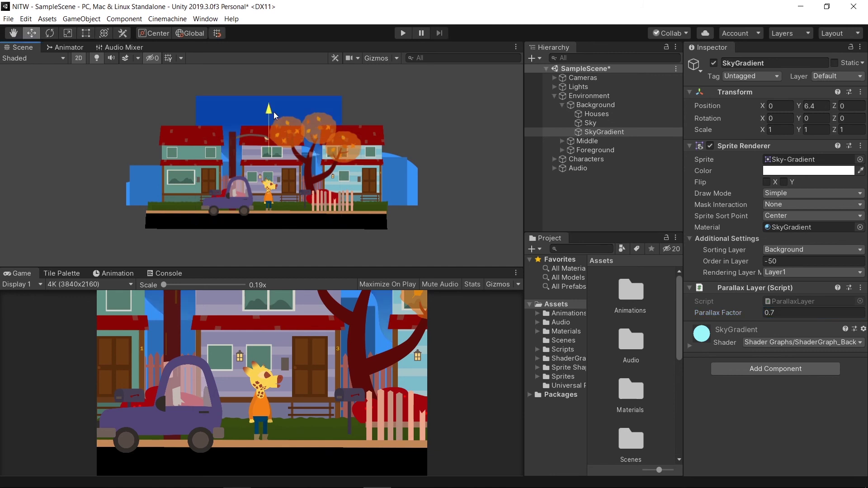
left_click(403, 33)
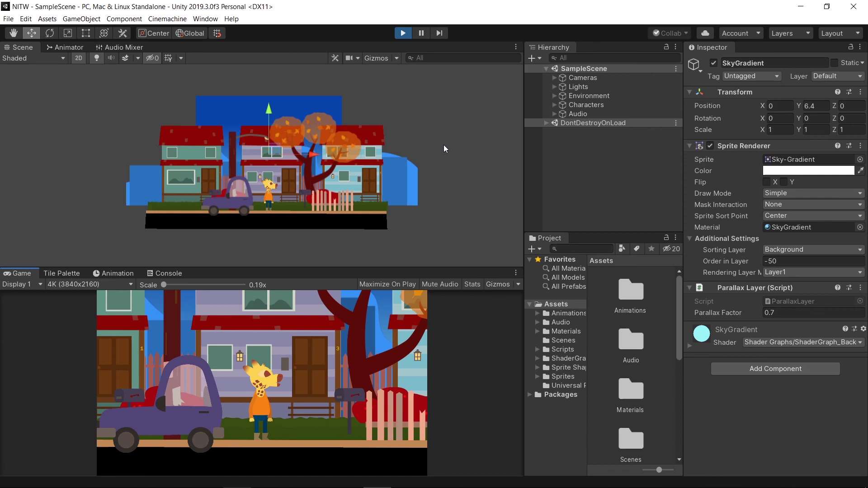
Step: Drag the Lights Time to 1 for a night street, then walk the character left and right past the car
left_click(571, 86)
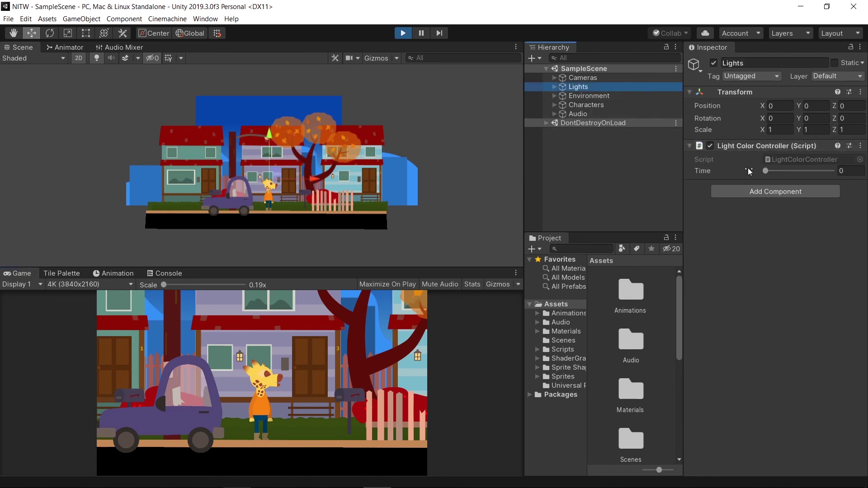
left_click_drag(764, 171, 843, 186)
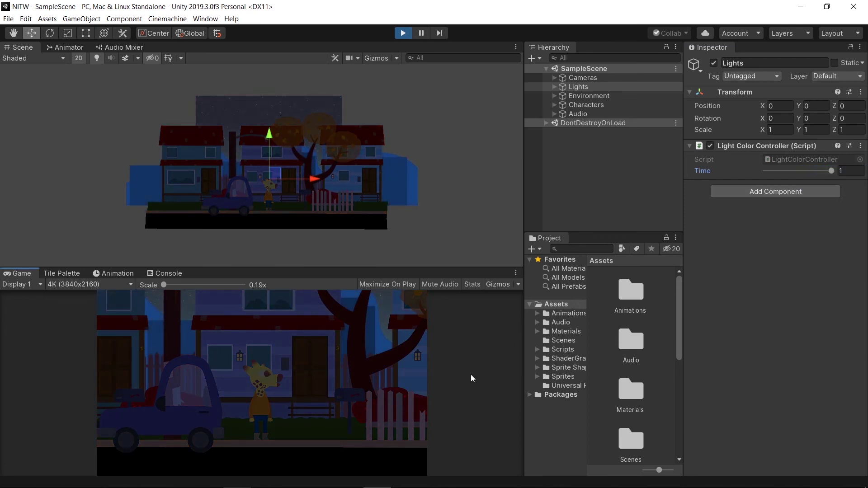
key("Right")
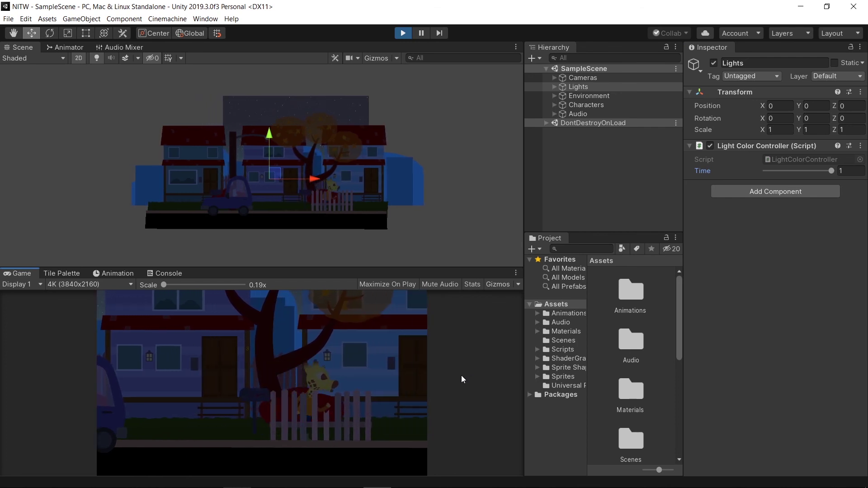
key("Left")
key("Left")
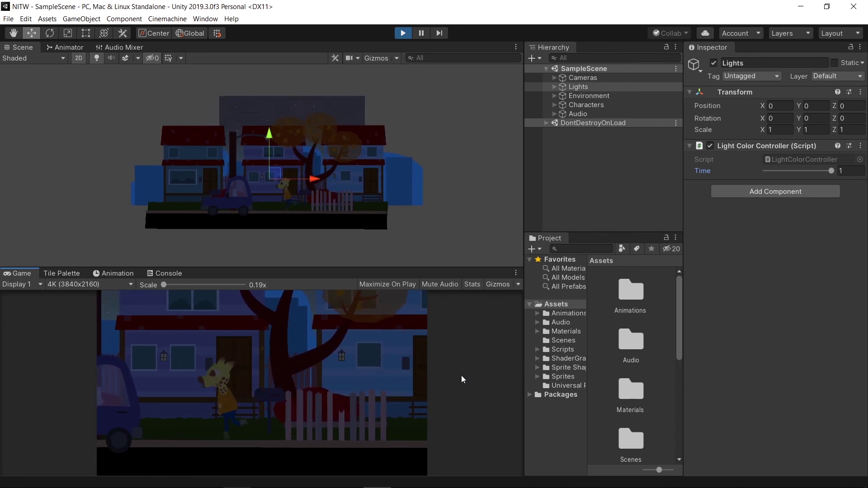
key("Left")
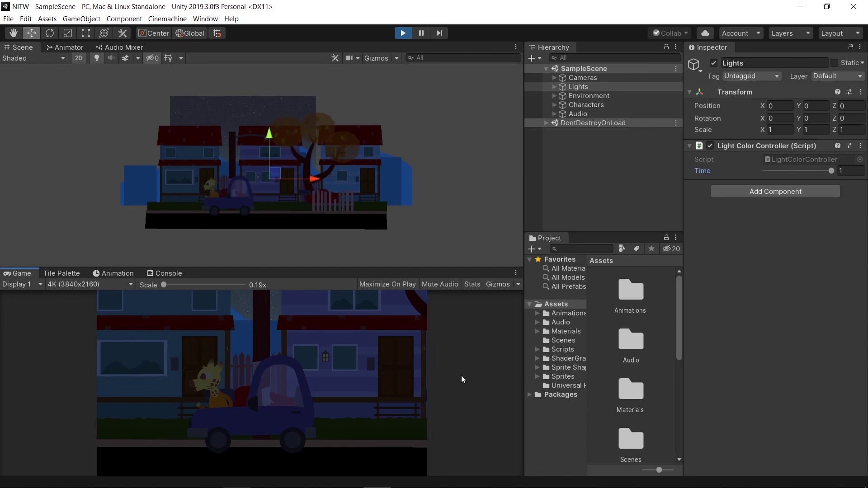
key("Right")
key("Right")
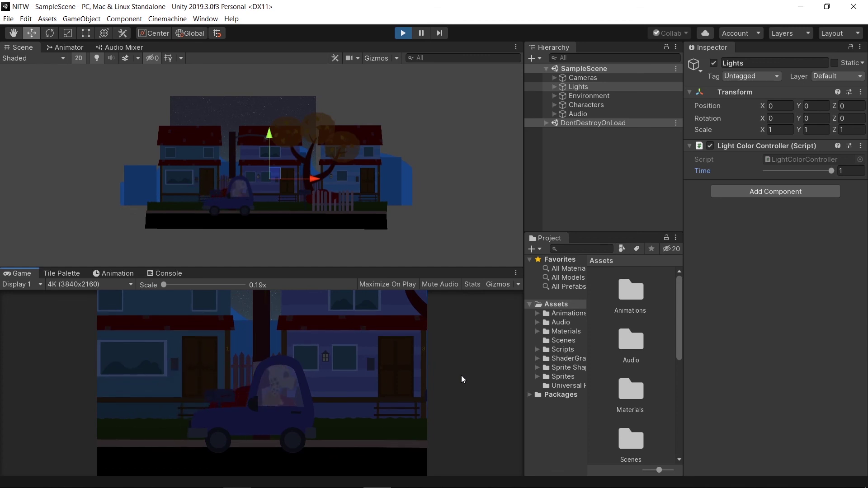
key("Right")
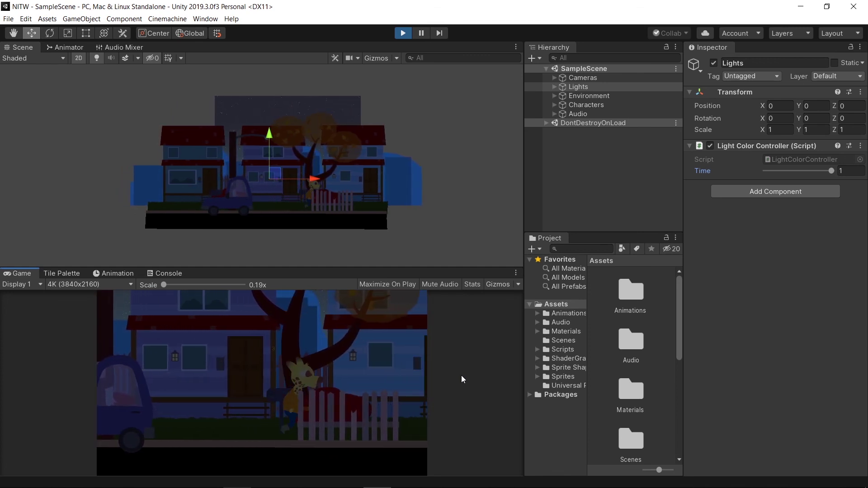
key("Left")
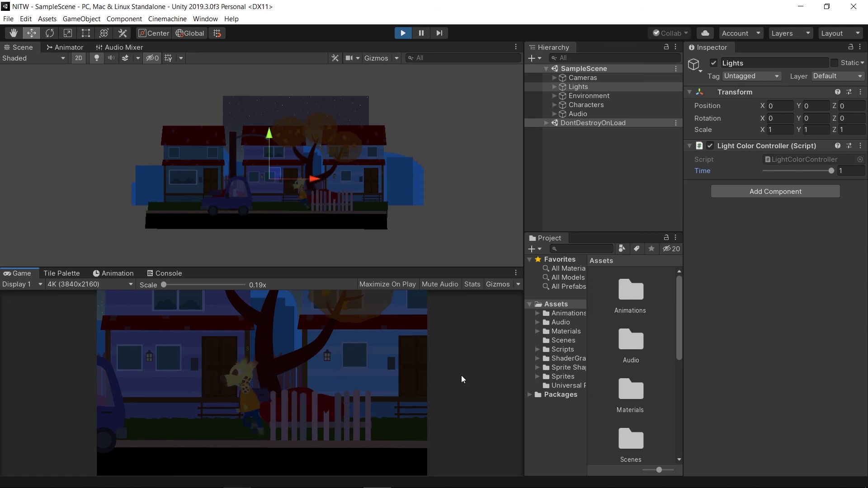
key("Left")
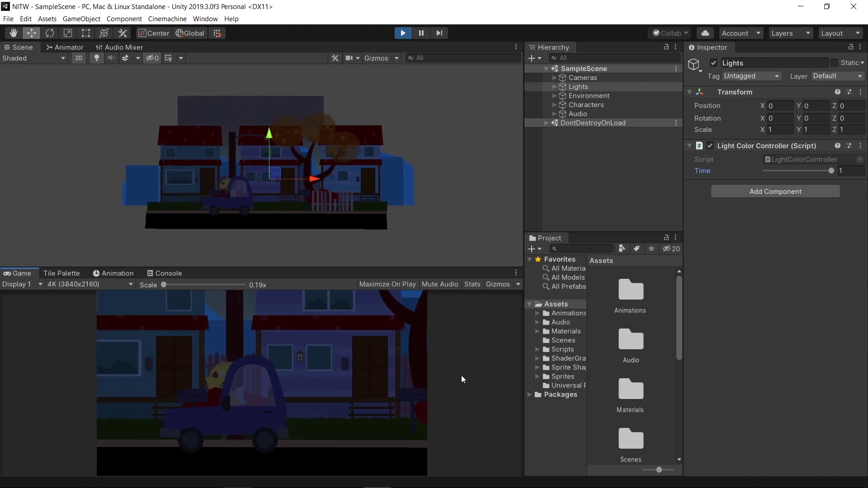
key("Right")
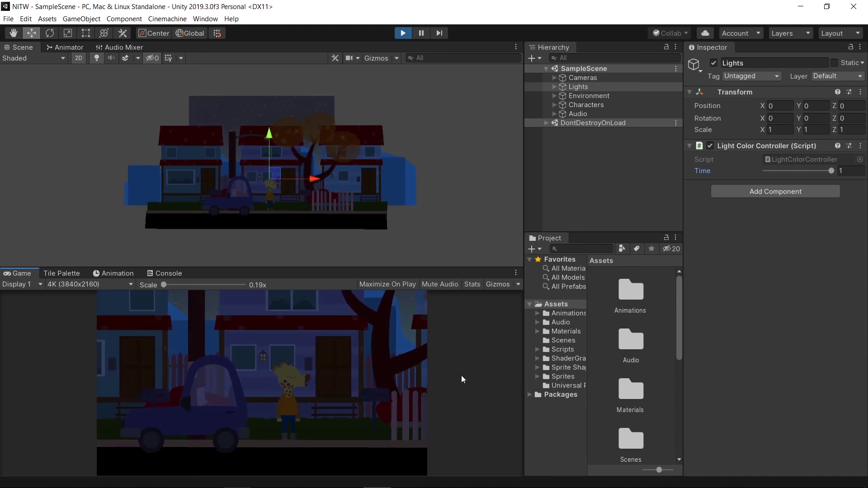